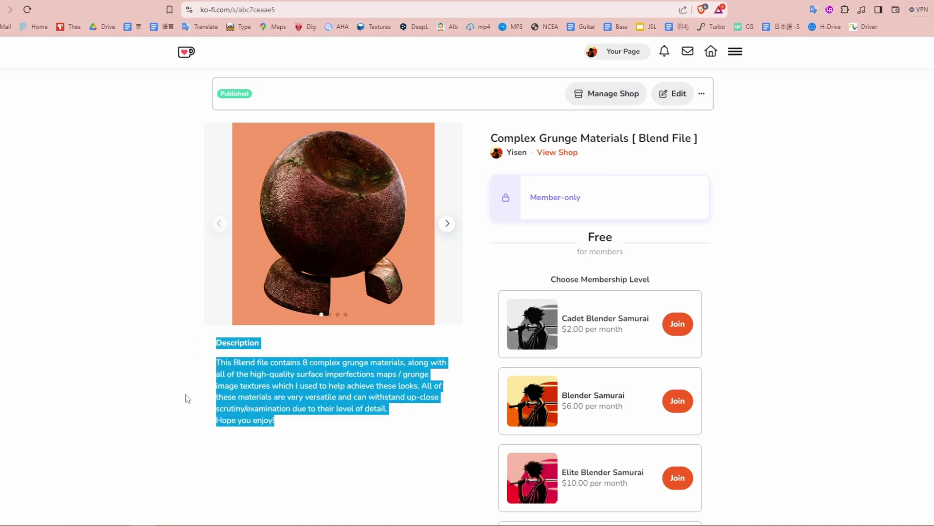
# Show the next preview image of the Complex Grunge Materials listing
pyautogui.click(448, 224)
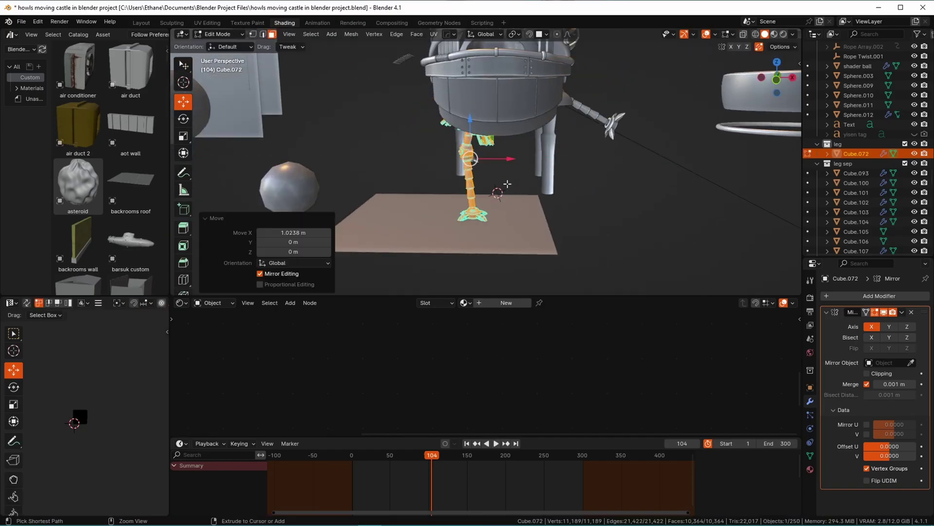
# Switch to Blender and return the mirrored leg mesh Cube.072 to Object Mode
pyautogui.press('Tab')
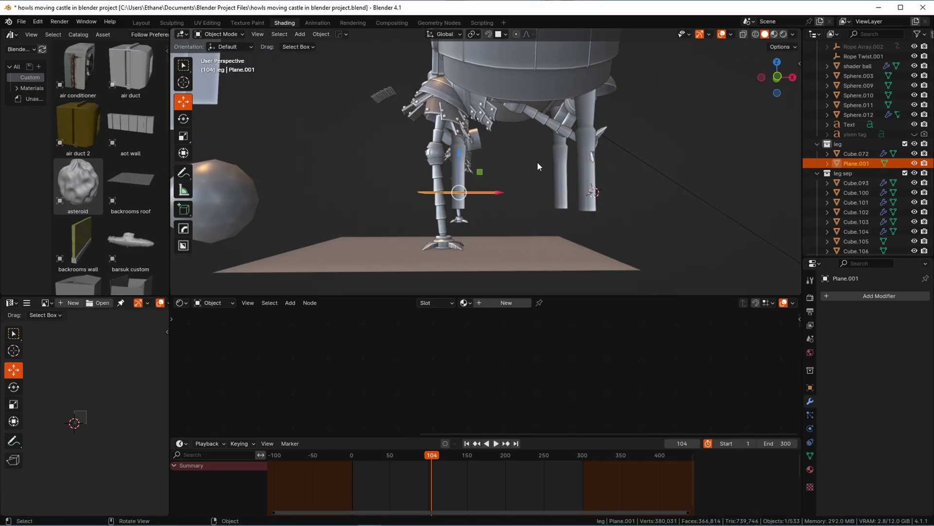
pyautogui.hotkey('ctrl', 'a')
pyautogui.click(740, 379)
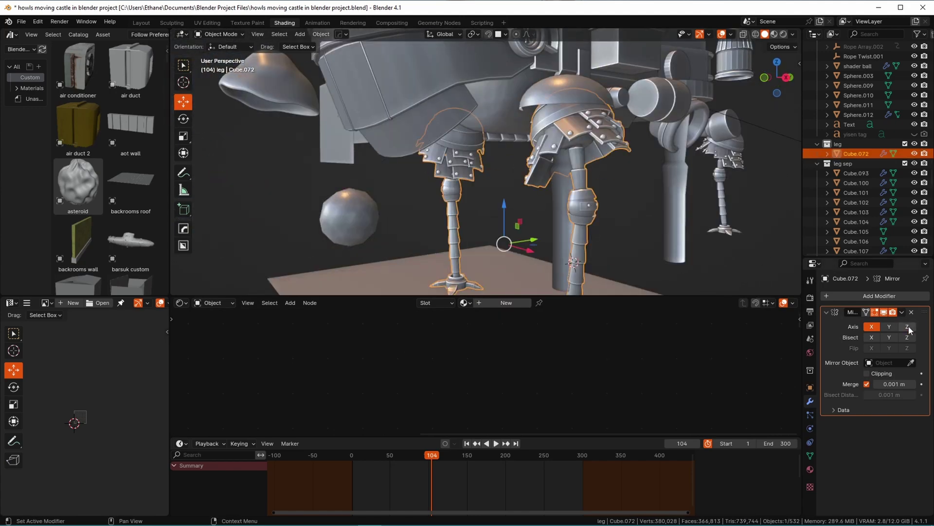
pyautogui.scroll(5, 668, 259)
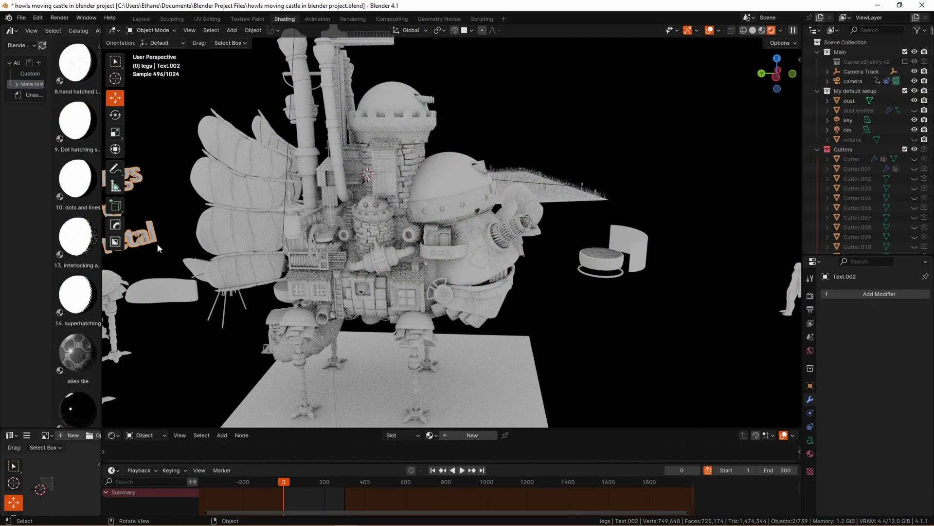
# Delete the selected text labels beside the castle and save the project file
pyautogui.press('Delete')
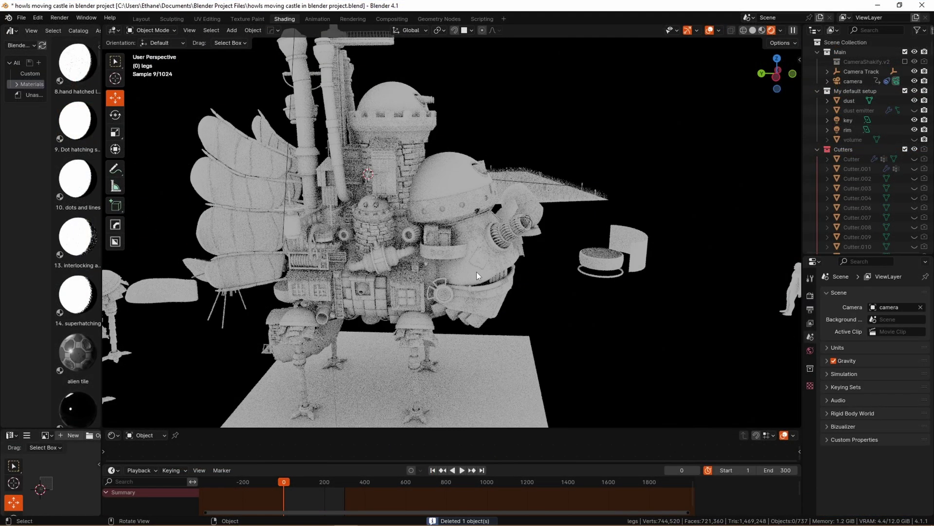
pyautogui.hotkey('ctrl', 's')
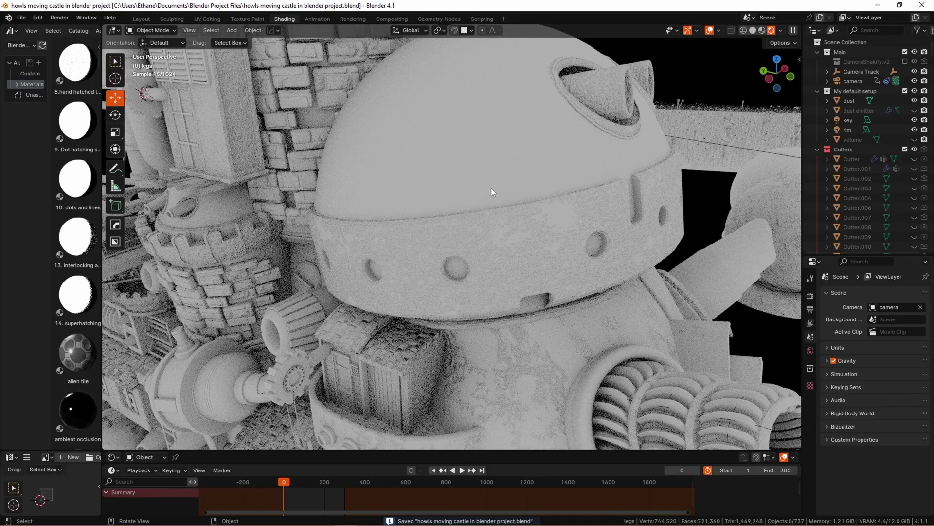
# Examine the castle's materials, going from the whole model to the small house's plaster wall, window frame and tiled roof
pyautogui.scroll(-10, 492, 189)
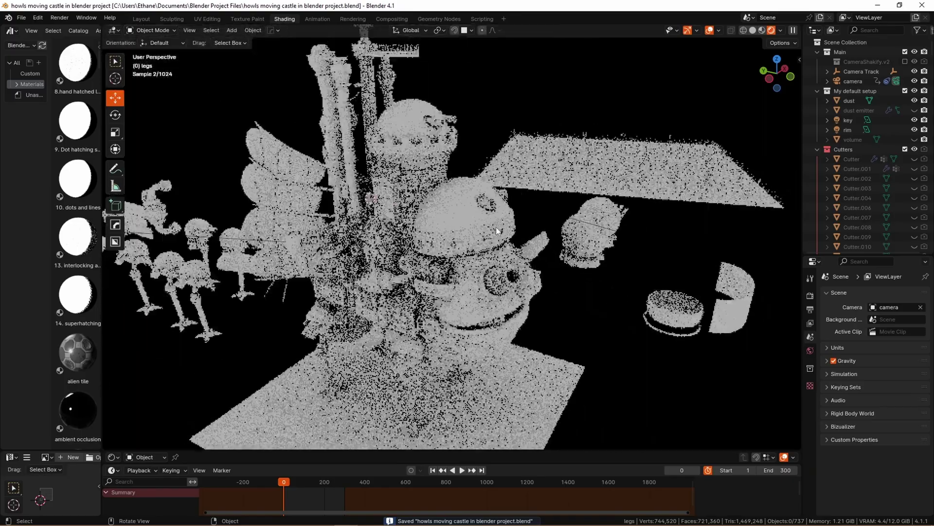
pyautogui.moveTo(491, 189); pyautogui.dragTo(393, 182, button='middle')
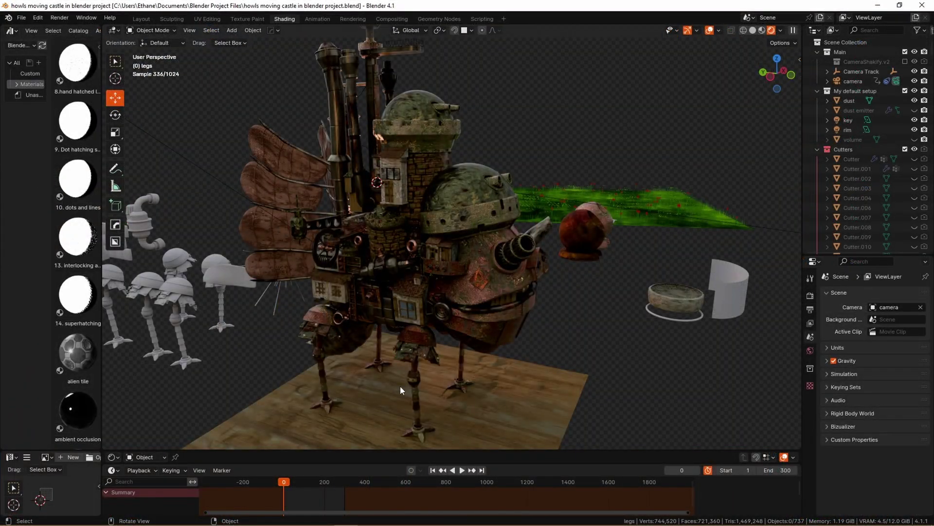
pyautogui.scroll(5, 400, 386)
pyautogui.moveTo(463, 355); pyautogui.dragTo(497, 371, button='middle')
pyautogui.scroll(5, 471, 385)
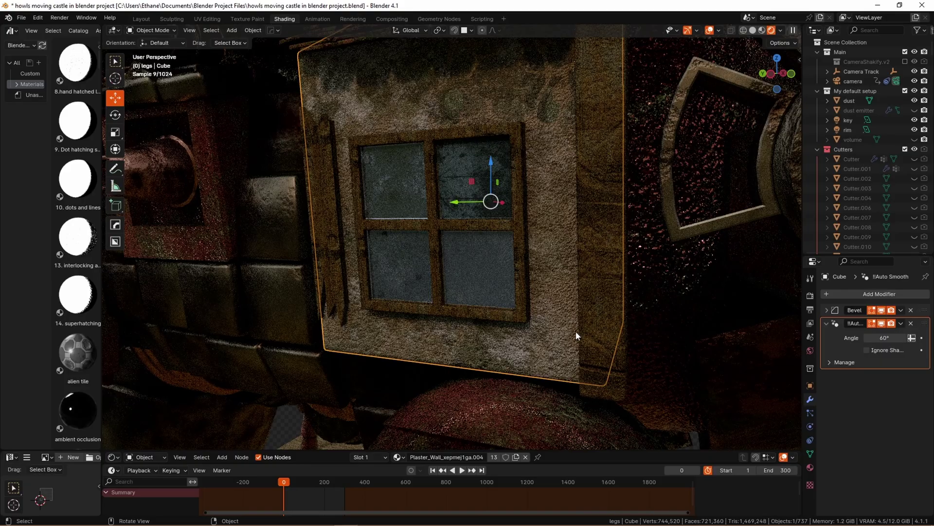
pyautogui.scroll(4, 579, 331)
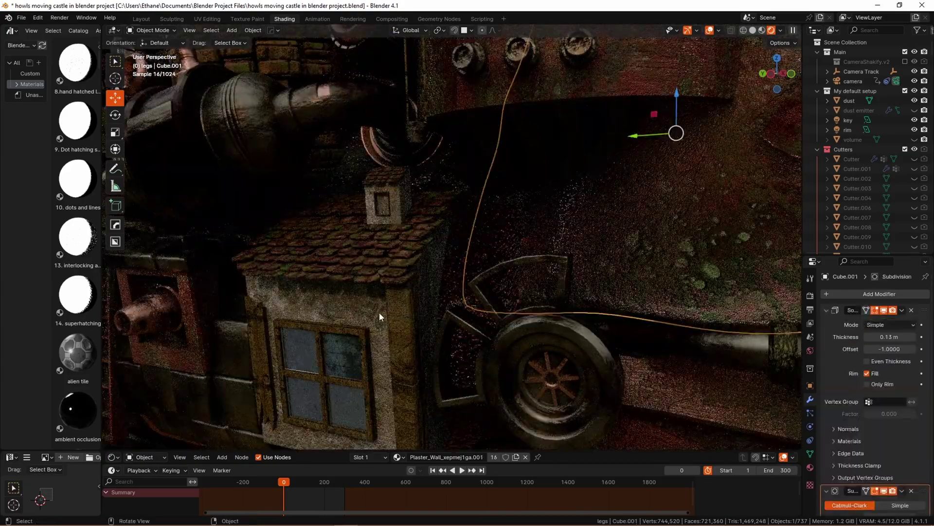
pyautogui.click(378, 317)
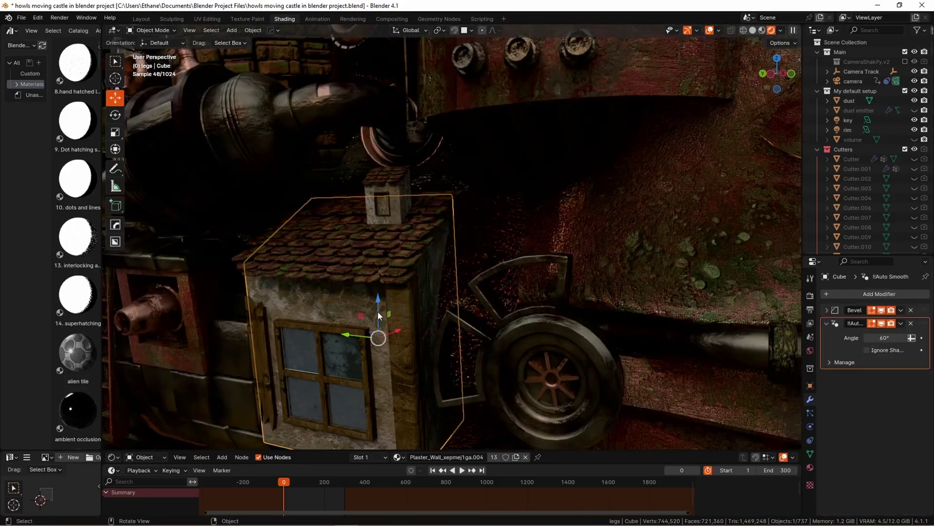
pyautogui.scroll(6, 419, 291)
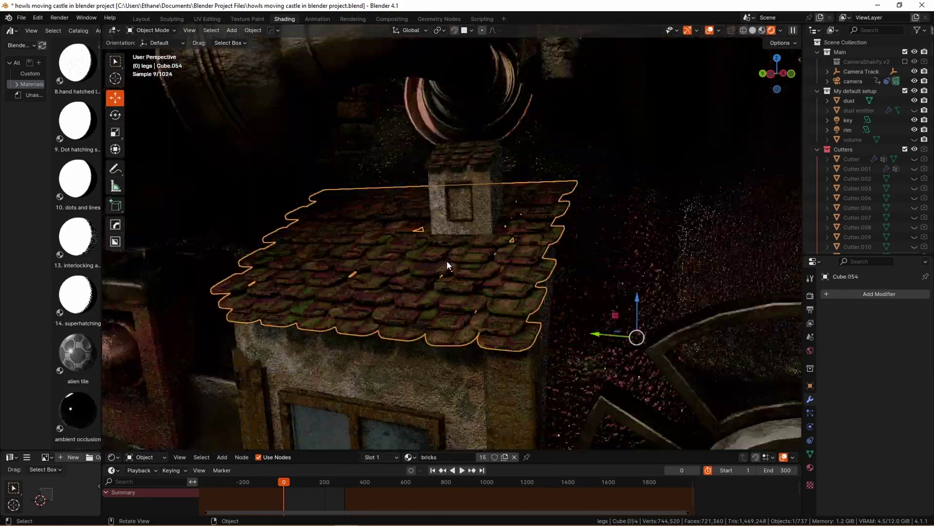
pyautogui.moveTo(475, 305); pyautogui.dragTo(460, 323, button='middle')
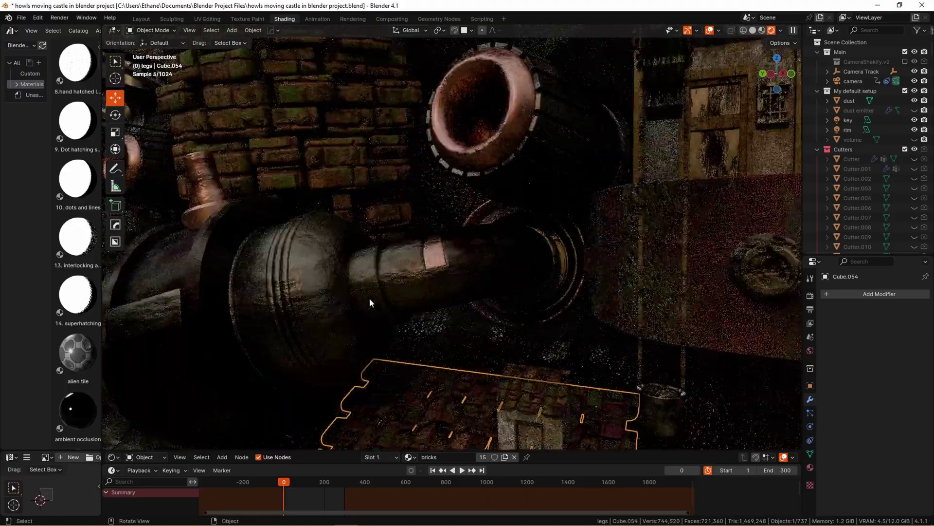
# Select the grey metal pipe assembly above the tiled roof and examine its surface wear up close
pyautogui.click(372, 296)
pyautogui.press('KP_Decimal')
pyautogui.scroll(-4, 410, 381)
pyautogui.moveTo(425, 355); pyautogui.dragTo(516, 331, button='middle')
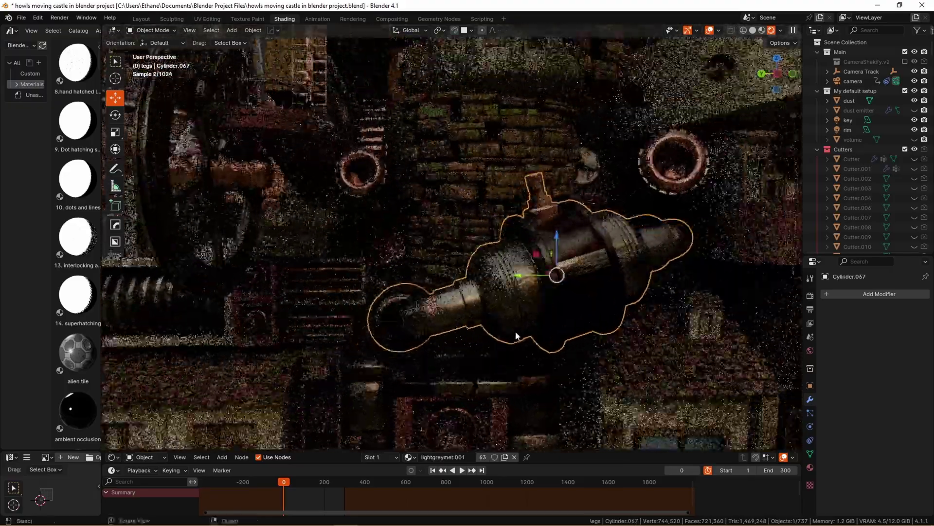
pyautogui.scroll(3, 554, 340)
pyautogui.scroll(4, 544, 306)
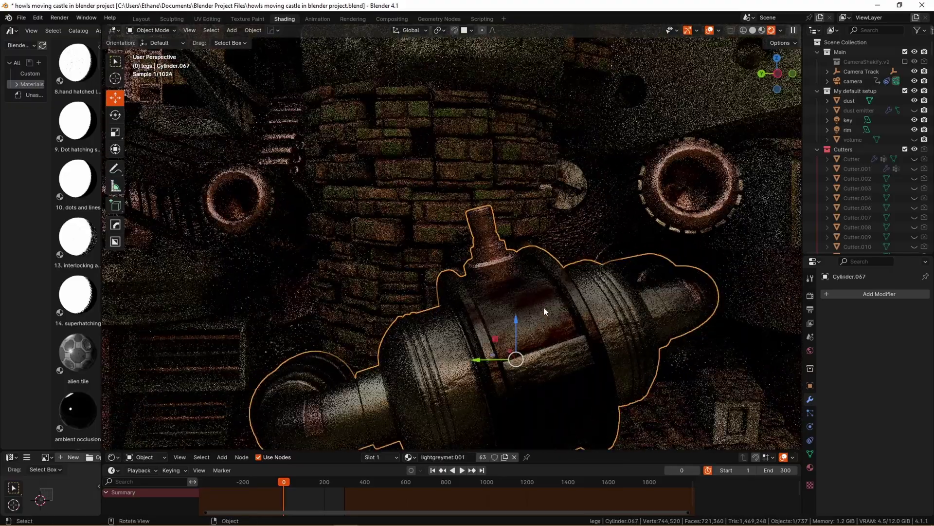
pyautogui.click(542, 289)
pyautogui.press('KP_Decimal')
pyautogui.scroll(2, 456, 323)
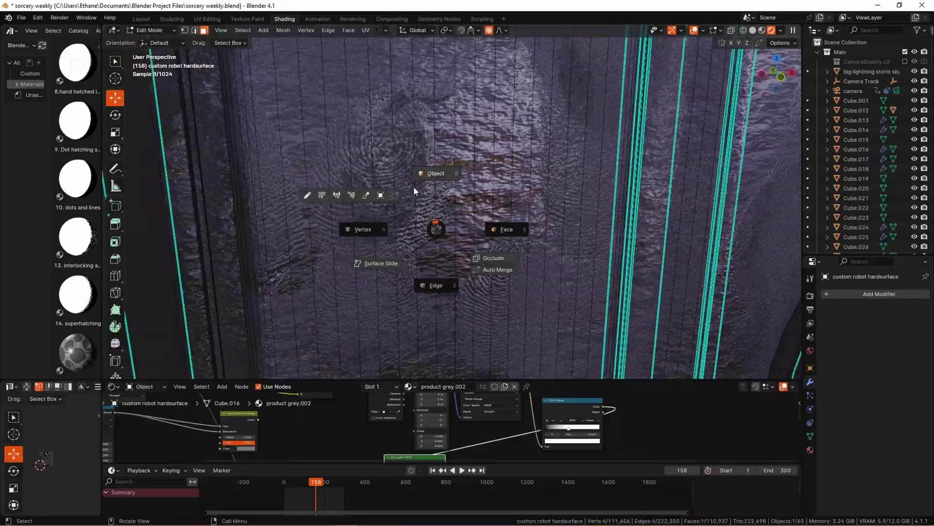
# Switch the custom robot hardsurface model from Edit Mode to Object Mode and view its body
pyautogui.click(414, 186)
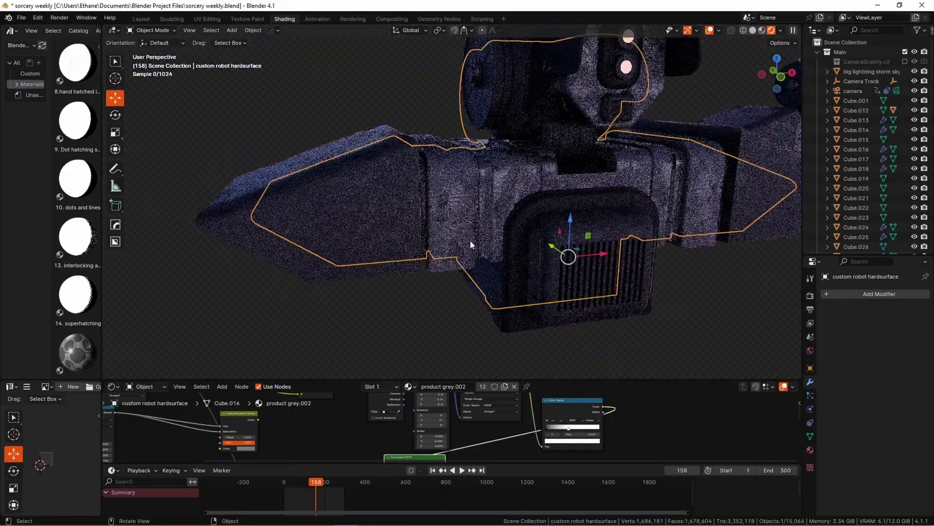
pyautogui.click(617, 286)
pyautogui.moveTo(620, 286); pyautogui.dragTo(475, 256, button='middle')
pyautogui.scroll(2, 475, 256)
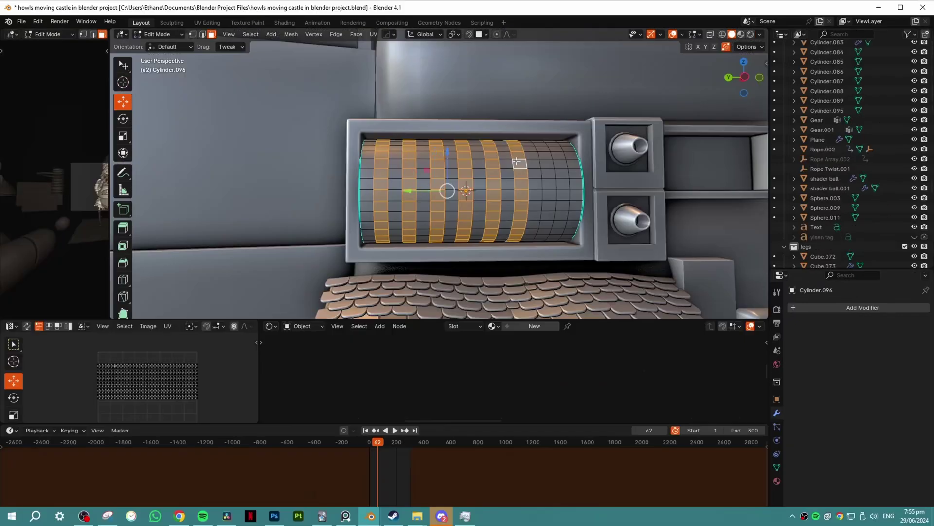
pyautogui.hotkey('alt', 'a')
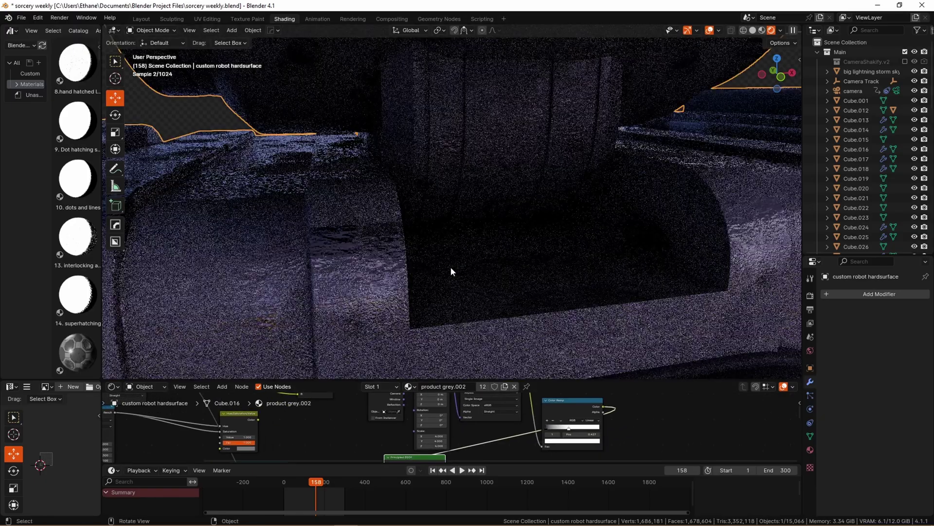
# Examine the surface texture on the robot's body panels up close, returning the robot to Object Mode
pyautogui.scroll(5, 438, 278)
pyautogui.scroll(2, 439, 285)
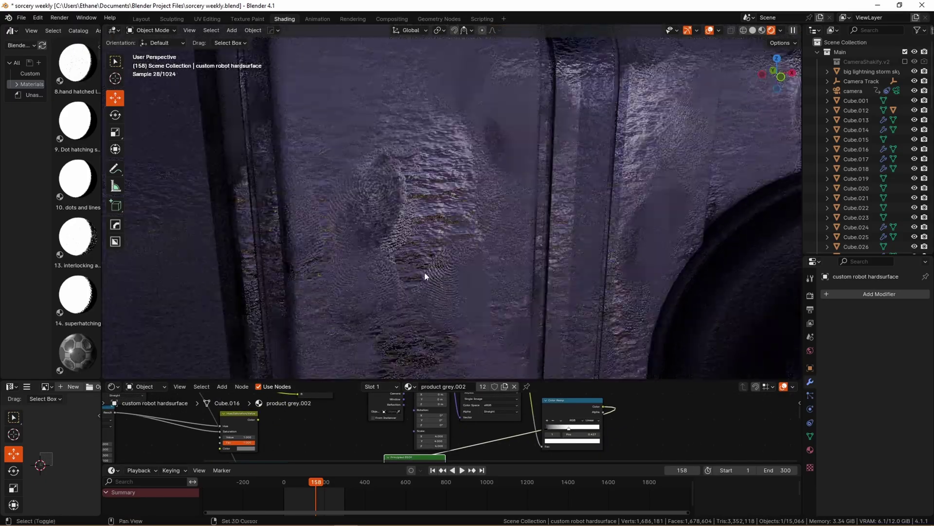
pyautogui.scroll(3, 424, 276)
pyautogui.hotkey('ctrl', 'Tab')
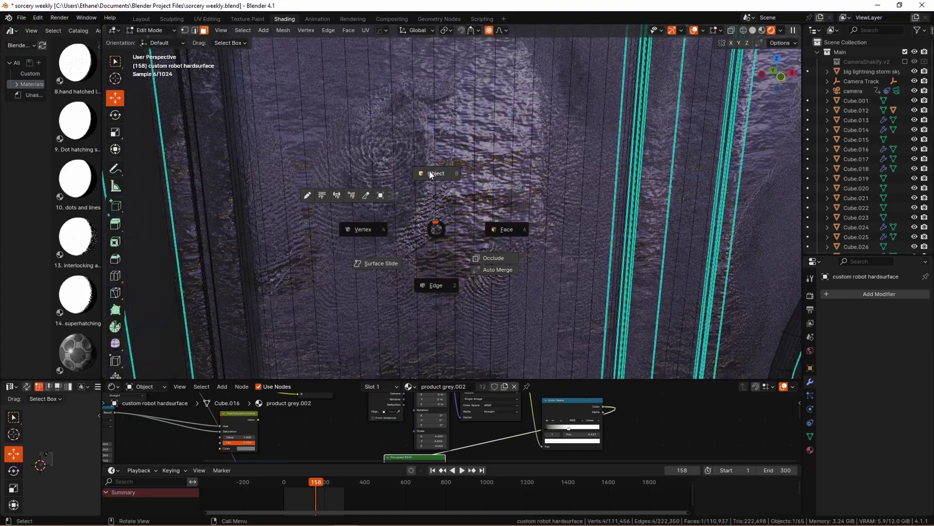
pyautogui.click(377, 191)
pyautogui.scroll(-5, 465, 236)
pyautogui.scroll(5, 410, 231)
pyautogui.scroll(-7, 411, 230)
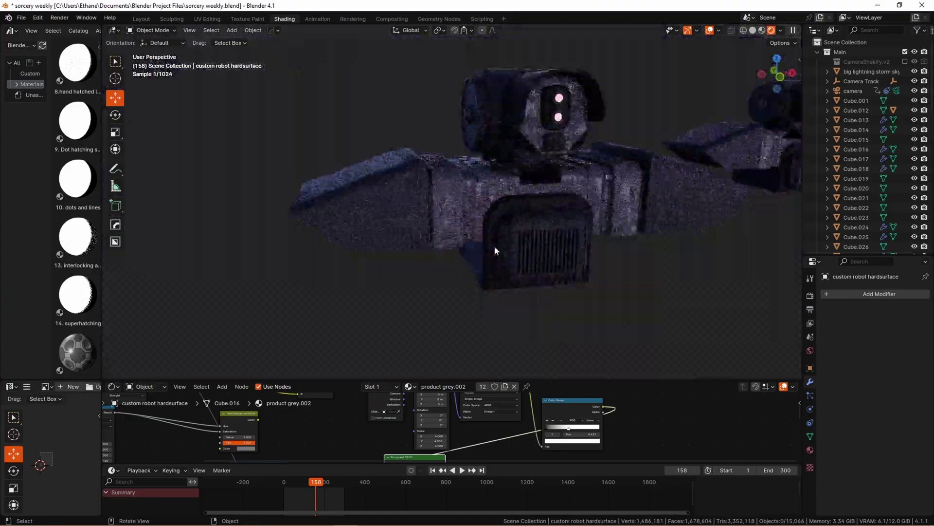
# Examine the robot from several angles and select the custom robot hardsurface object
pyautogui.scroll(3, 535, 252)
pyautogui.moveTo(518, 303); pyautogui.dragTo(549, 298, button='middle')
pyautogui.scroll(-5, 548, 298)
pyautogui.moveTo(488, 253)
pyautogui.mouseDown(button='middle')
pyautogui.moveTo(496, 208)
pyautogui.moveTo(490, 251)
pyautogui.mouseUp(button='middle')
pyautogui.scroll(3, 490, 250)
pyautogui.click(520, 262)
pyautogui.moveTo(576, 268); pyautogui.dragTo(529, 240, button='middle')
pyautogui.keyDown('shift'); pyautogui.click(529, 241); pyautogui.keyUp('shift')
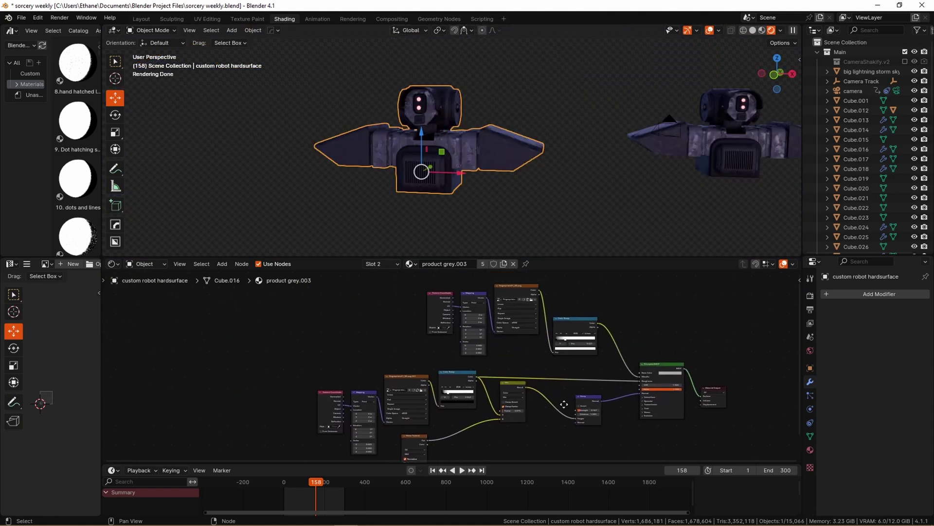
# Examine the product grey.003 node tree, from the fingerprint textures and colour ramps through the bump to the Principled BSDF
pyautogui.moveTo(564, 404); pyautogui.dragTo(530, 414, button='middle')
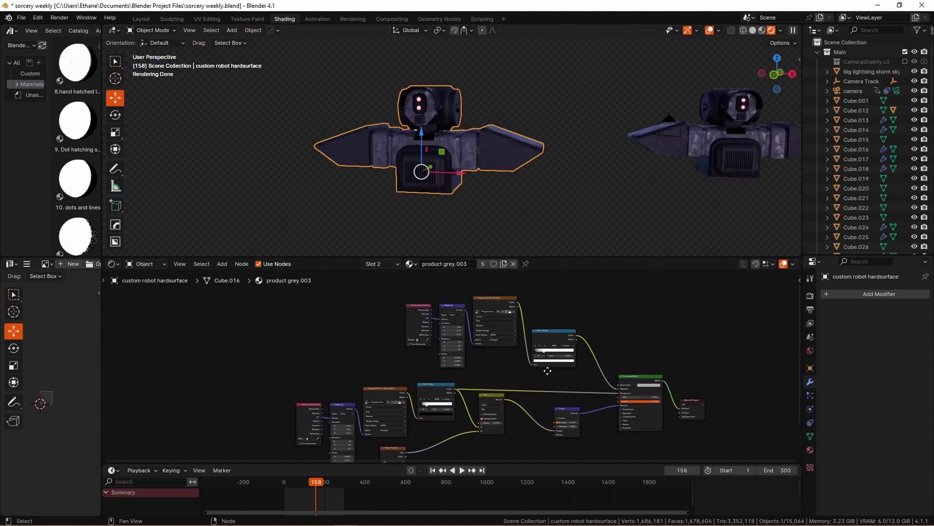
pyautogui.scroll(2, 332, 344)
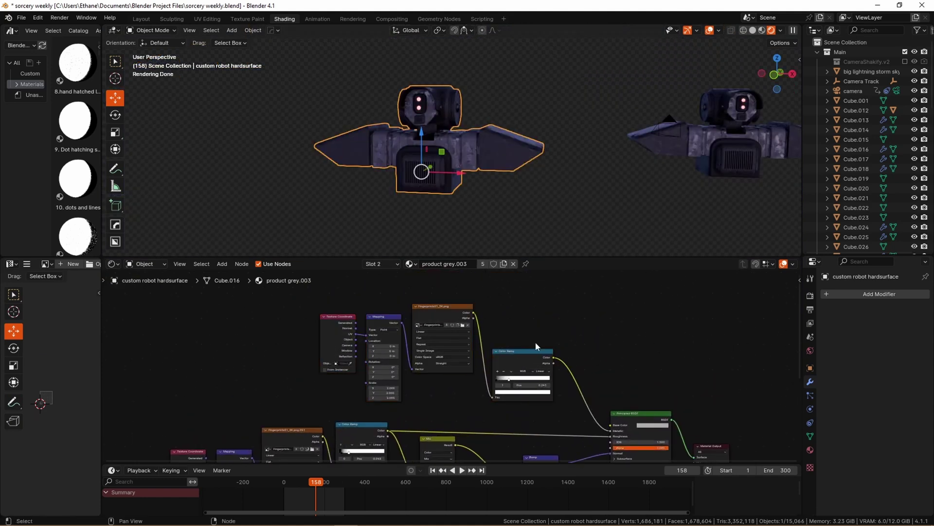
pyautogui.moveTo(555, 395); pyautogui.dragTo(545, 341, button='middle')
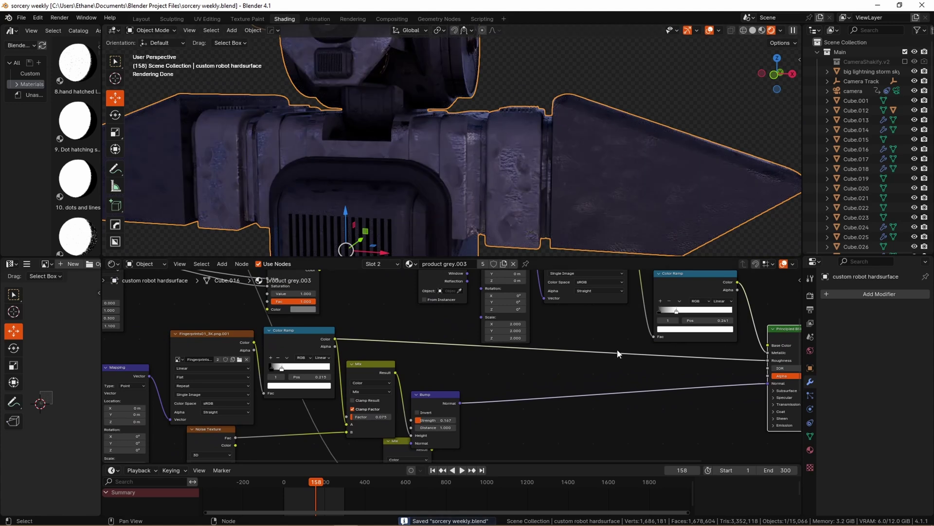
pyautogui.scroll(-3, 618, 354)
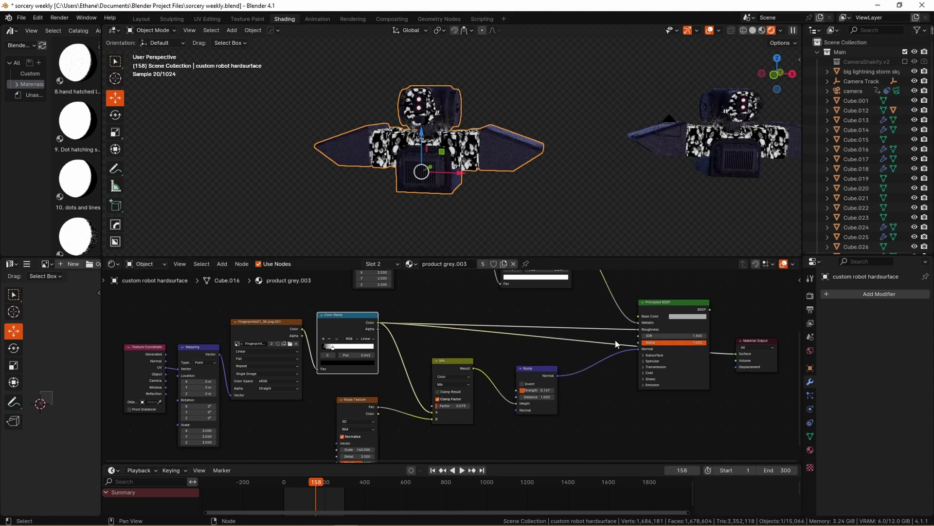
pyautogui.scroll(3, 661, 358)
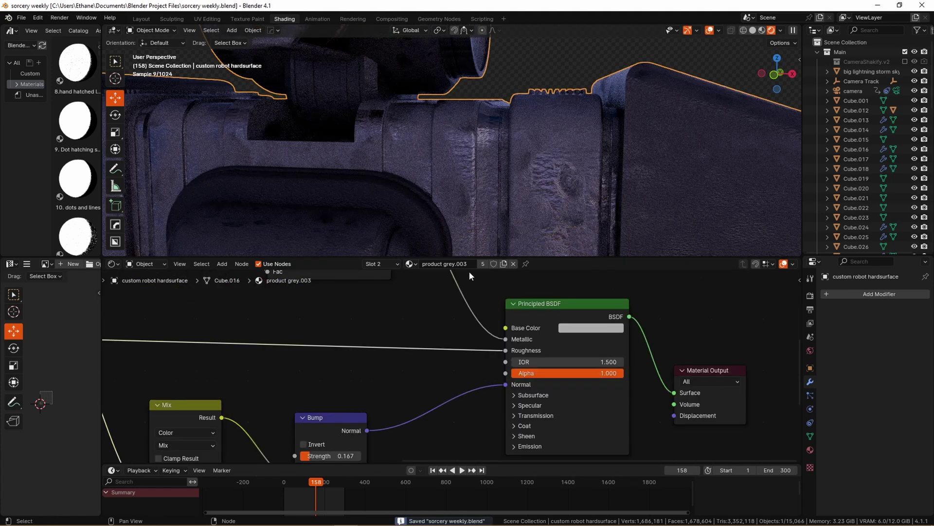
pyautogui.scroll(-4, 434, 367)
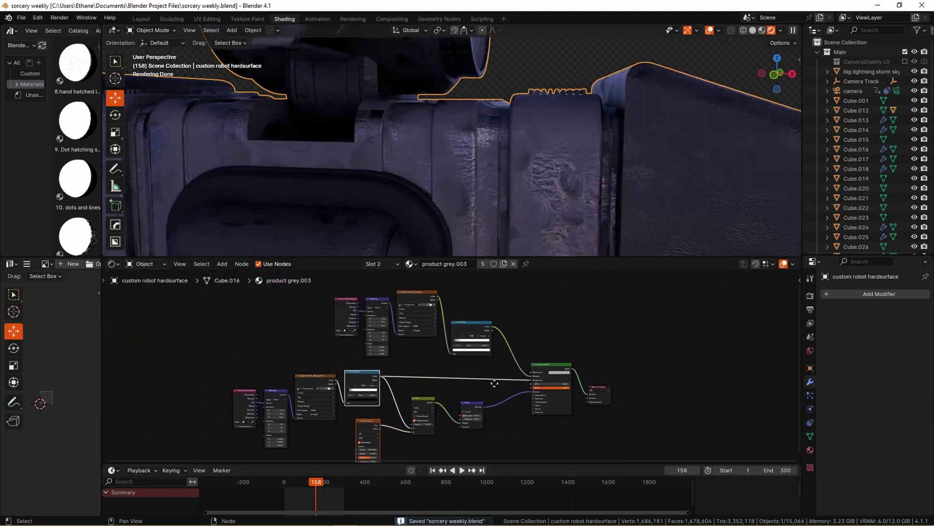
pyautogui.moveTo(428, 307); pyautogui.dragTo(563, 388, button='middle')
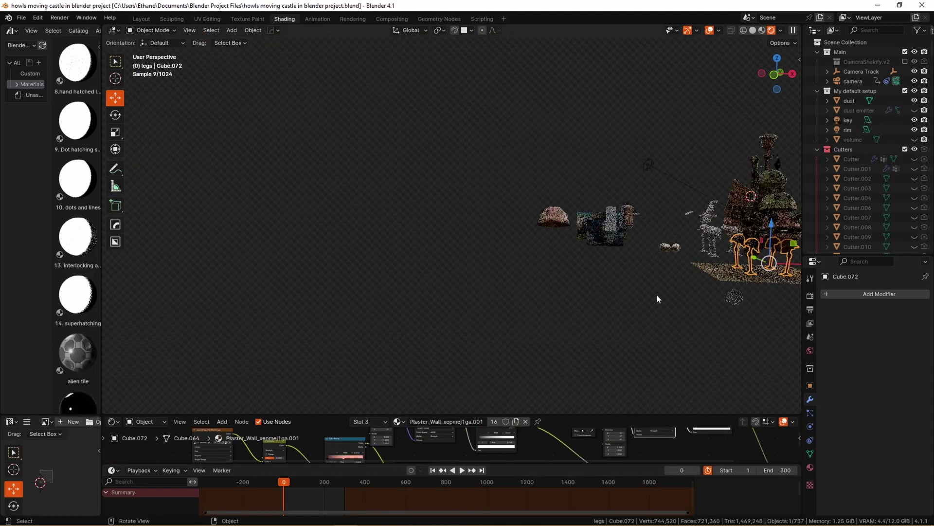
# Frame the castle's front in the viewport and enlarge the shader node area beneath it
pyautogui.press('Home')
pyautogui.click(555, 210)
pyautogui.press('KP_Decimal')
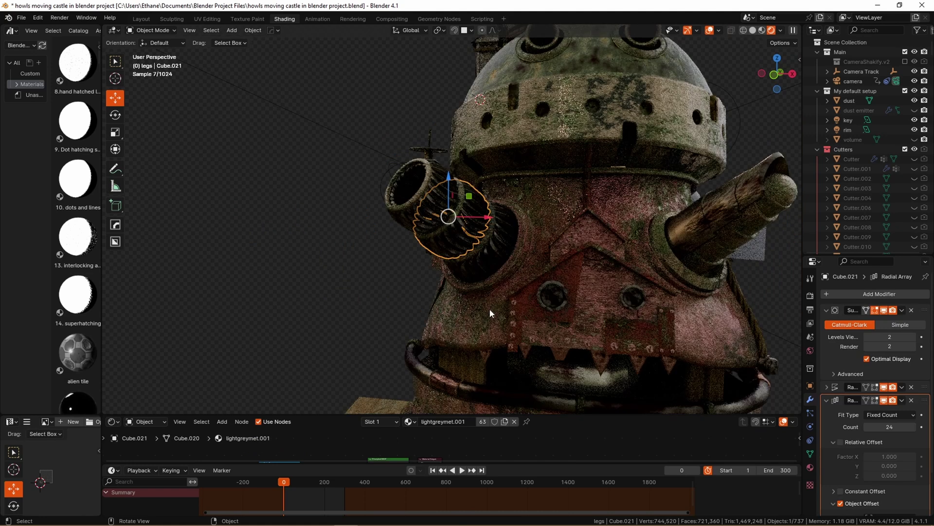
pyautogui.moveTo(478, 415); pyautogui.dragTo(487, 213)
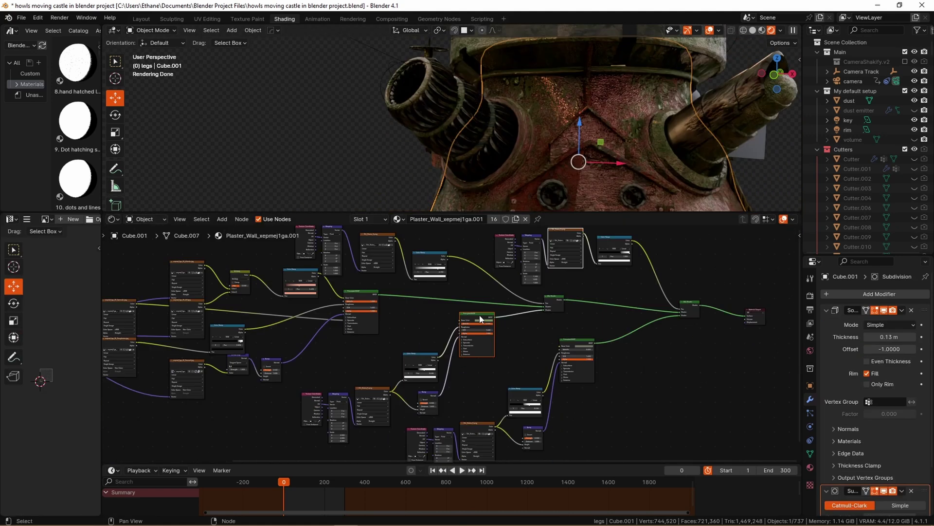
# Examine the castle body's material nodes and preview its Principled BSDF layers separately on the model
pyautogui.scroll(5, 562, 382)
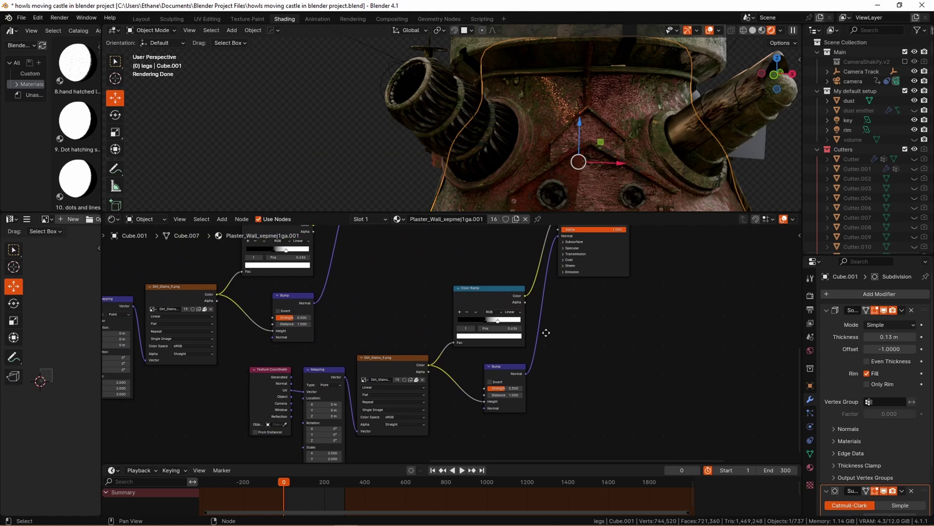
pyautogui.scroll(5, 545, 330)
pyautogui.scroll(4, 630, 186)
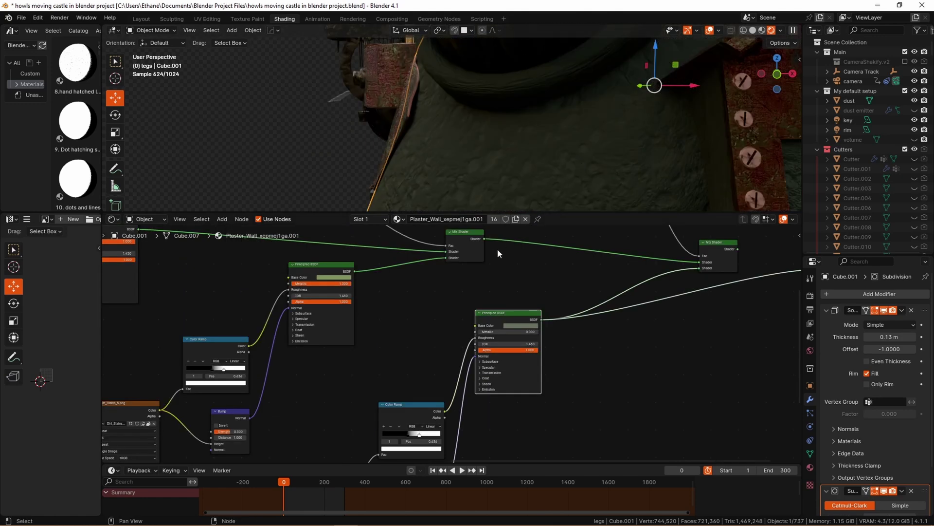
pyautogui.keyDown('ctrl'); pyautogui.keyDown('shift'); pyautogui.click(333, 276); pyautogui.keyUp('shift'); pyautogui.keyUp('ctrl')
pyautogui.moveTo(394, 276); pyautogui.dragTo(564, 379, button='middle')
pyautogui.keyDown('ctrl'); pyautogui.keyDown('shift'); pyautogui.click(438, 336); pyautogui.keyUp('shift'); pyautogui.keyUp('ctrl')
pyautogui.moveTo(535, 195)
pyautogui.mouseDown(button='middle')
pyautogui.moveTo(564, 157)
pyautogui.moveTo(545, 195)
pyautogui.mouseUp(button='middle')
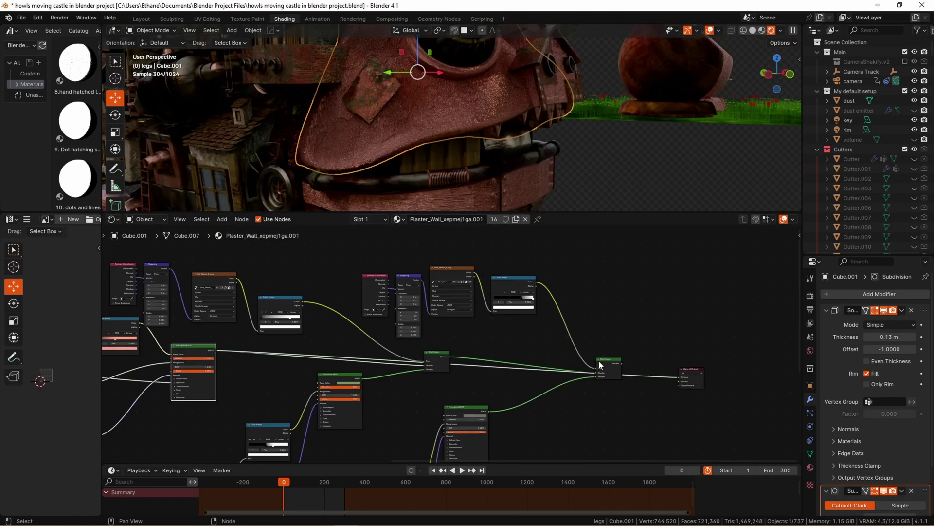
# Preview the Dirt_Stains_5.png texture alone on the castle body
pyautogui.scroll(4, 426, 377)
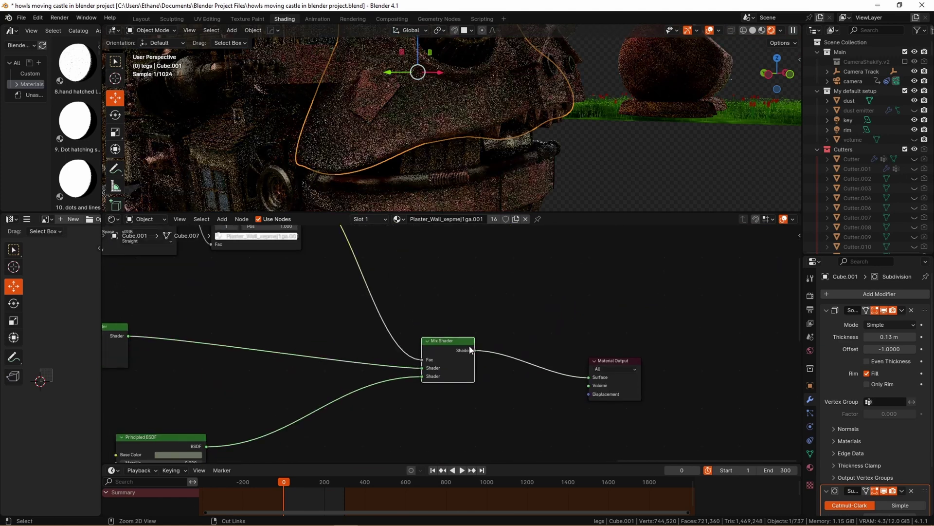
pyautogui.scroll(-2, 446, 373)
pyautogui.keyDown('ctrl'); pyautogui.hscroll(-5, 443, 365); pyautogui.keyUp('ctrl')
pyautogui.keyDown('ctrl'); pyautogui.hscroll(-2, 401, 307); pyautogui.keyUp('ctrl')
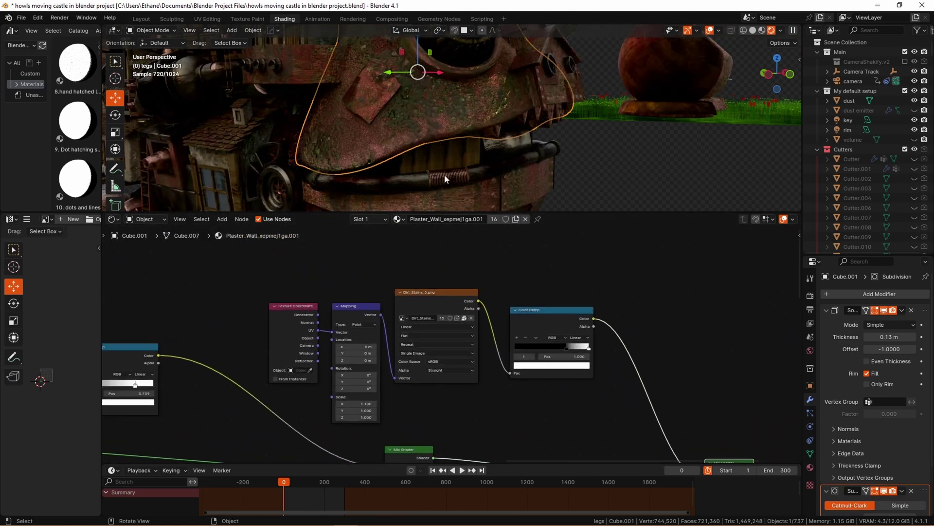
pyautogui.scroll(2, 445, 174)
pyautogui.scroll(3, 413, 326)
pyautogui.keyDown('ctrl'); pyautogui.keyDown('shift'); pyautogui.click(412, 326); pyautogui.keyUp('shift'); pyautogui.keyUp('ctrl')
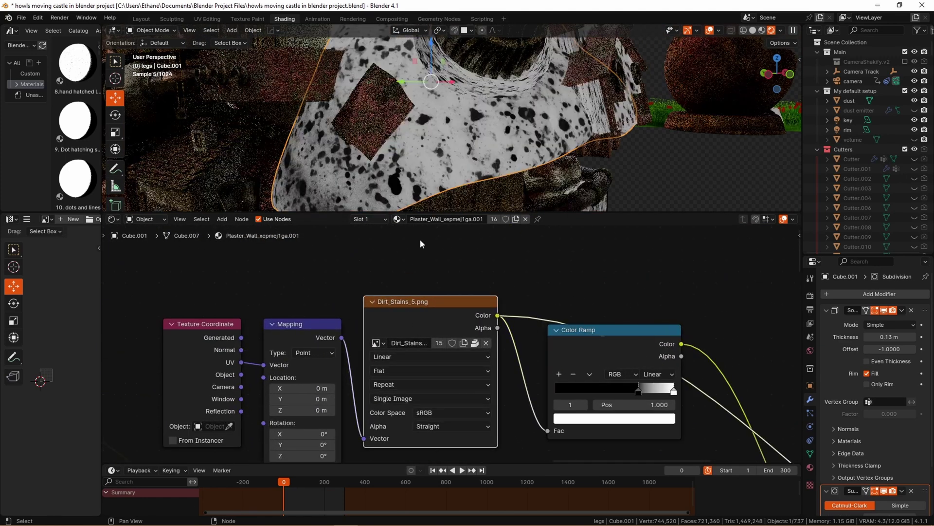
# Route the final Mix Shader back to the material output and frame the Dirt_Stains_5.png texture's Color Ramp
pyautogui.scroll(-2, 459, 382)
pyautogui.scroll(-2, 480, 376)
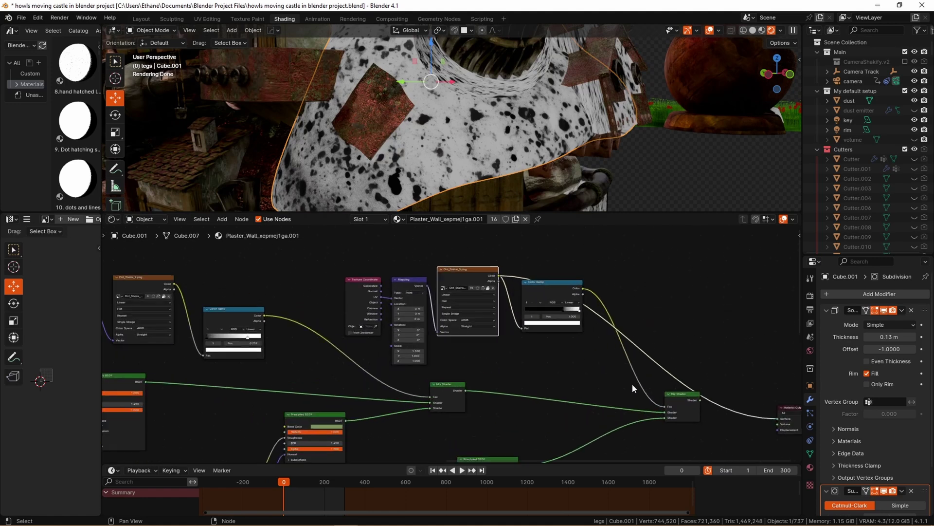
pyautogui.scroll(4, 547, 386)
pyautogui.keyDown('ctrl'); pyautogui.keyDown('shift'); pyautogui.click(547, 383); pyautogui.keyUp('shift'); pyautogui.keyUp('ctrl')
pyautogui.scroll(-1, 547, 383)
pyautogui.moveTo(392, 294); pyautogui.dragTo(514, 335, button='middle')
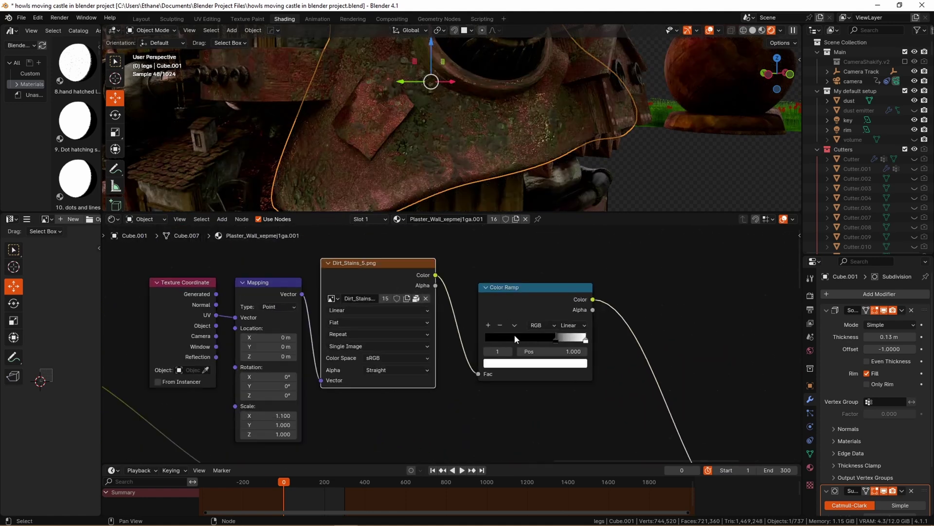
# Try a reversed white-to-black gradient on the Dirt_Stains_5.png texture's Color Ramp, and undo it
pyautogui.scroll(2, 567, 362)
pyautogui.moveTo(509, 339)
pyautogui.mouseDown()
pyautogui.moveTo(440, 334)
pyautogui.moveTo(506, 338)
pyautogui.mouseUp()
pyautogui.scroll(2, 492, 171)
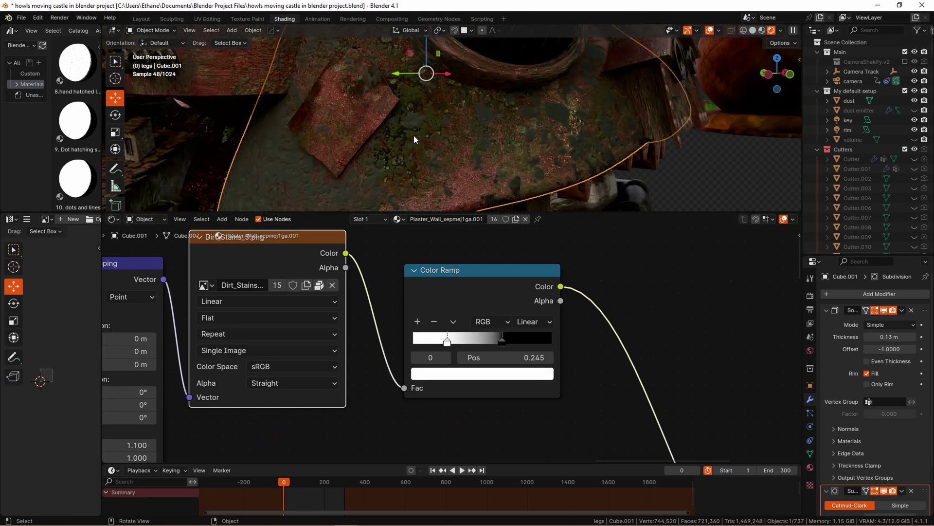
pyautogui.hotkey('ctrl', 'z')
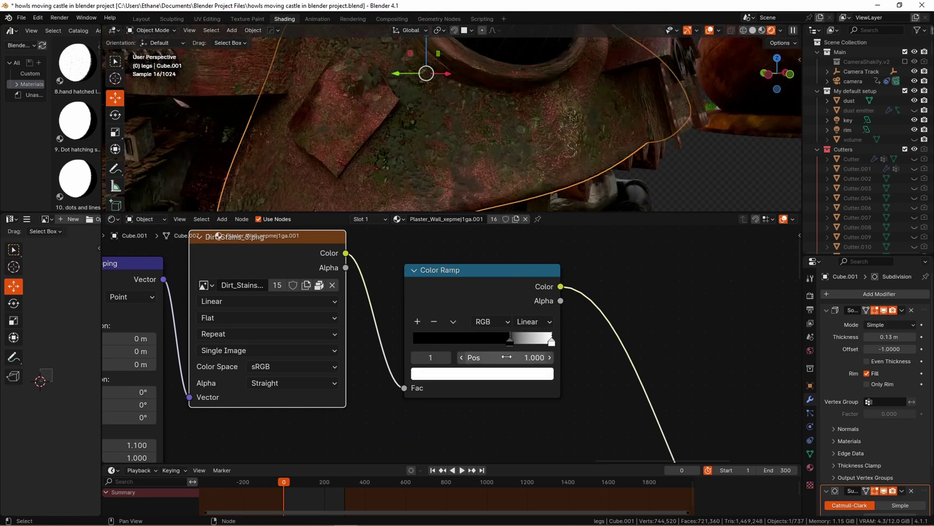
# Examine the lightgreymet.001 material on the castle's eye ring, previewing its noise-driven Color Ramp and Principled BSDF
pyautogui.scroll(-4, 564, 417)
pyautogui.moveTo(632, 369); pyautogui.dragTo(522, 412, button='middle')
pyautogui.scroll(-3, 506, 168)
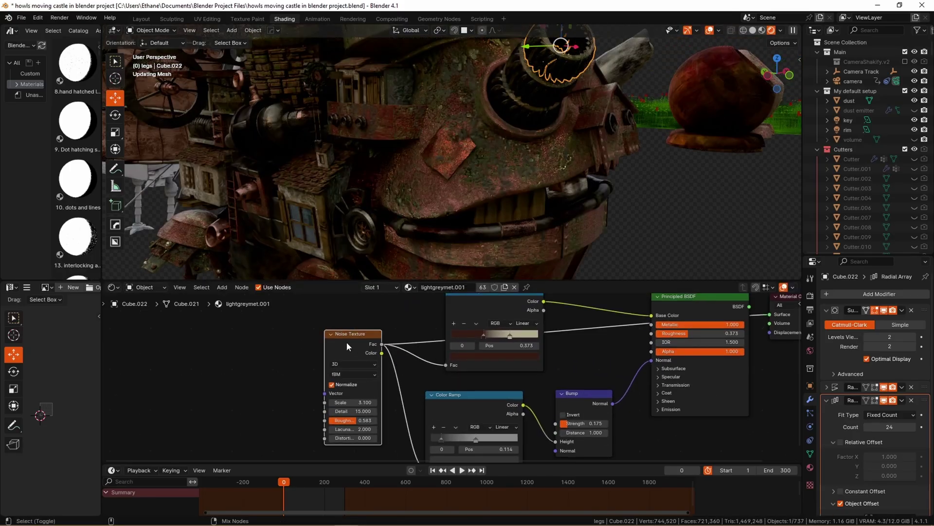
pyautogui.keyDown('ctrl'); pyautogui.keyDown('shift'); pyautogui.click(492, 341); pyautogui.keyUp('shift'); pyautogui.keyUp('ctrl')
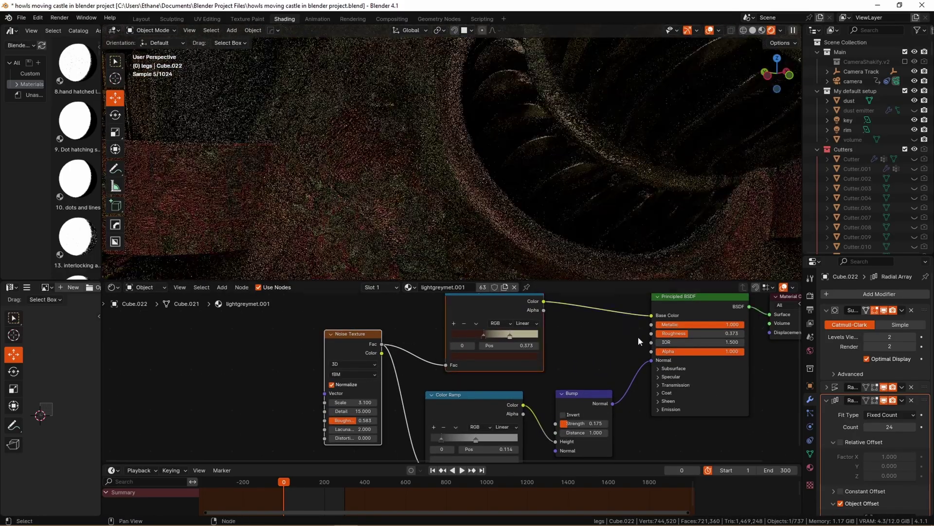
pyautogui.moveTo(597, 375); pyautogui.dragTo(581, 398, button='middle')
pyautogui.keyDown('shift'); pyautogui.scroll(-3, 524, 387); pyautogui.keyUp('shift')
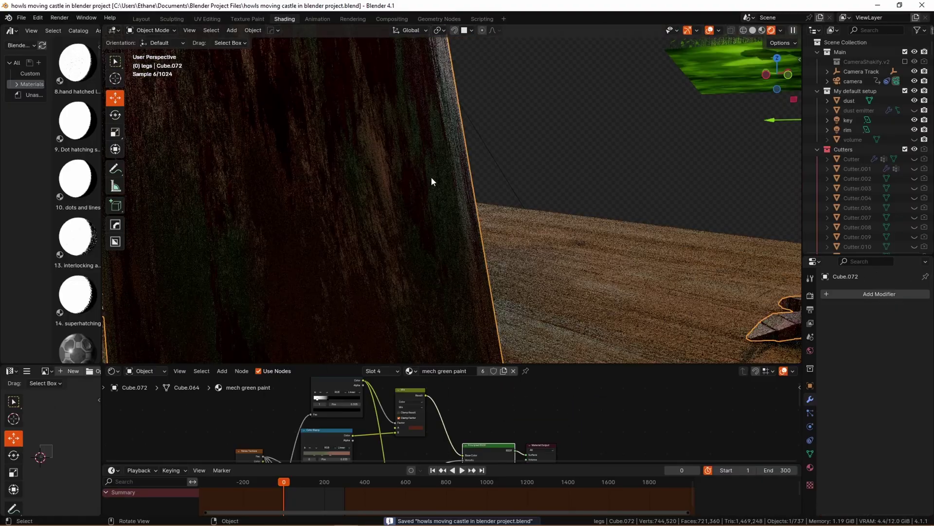
# Examine the castle's legs from several angles and inspect the streaked mech green paint on a leg segment up close
pyautogui.moveTo(431, 181); pyautogui.dragTo(501, 230, button='middle')
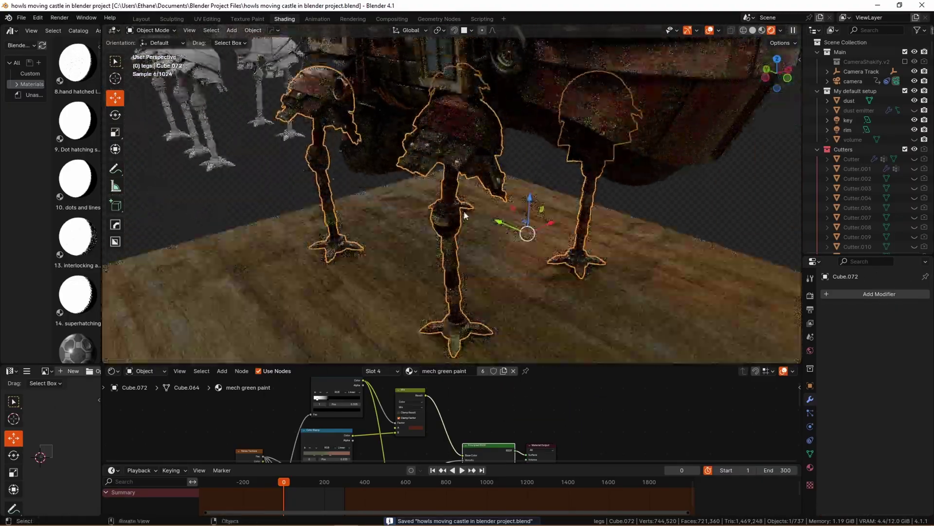
pyautogui.scroll(10, 466, 214)
pyautogui.scroll(-8, 484, 251)
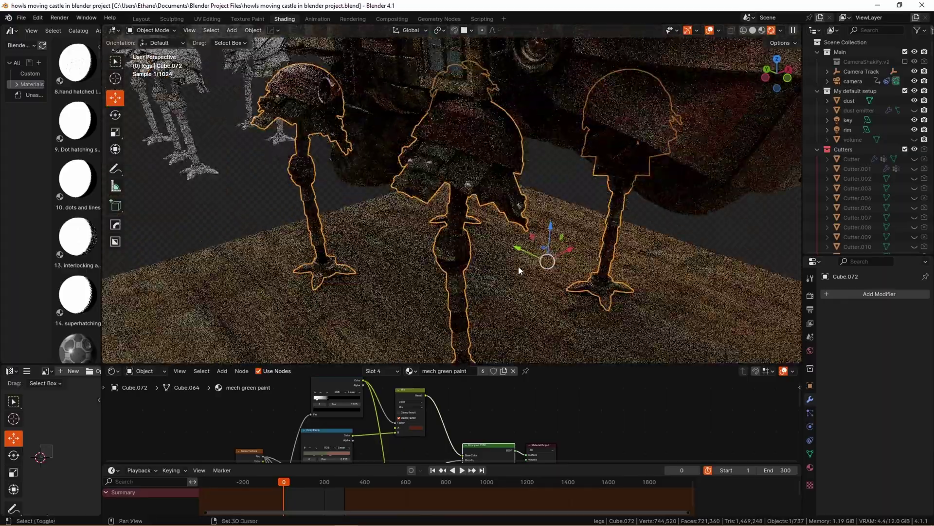
pyautogui.scroll(8, 505, 273)
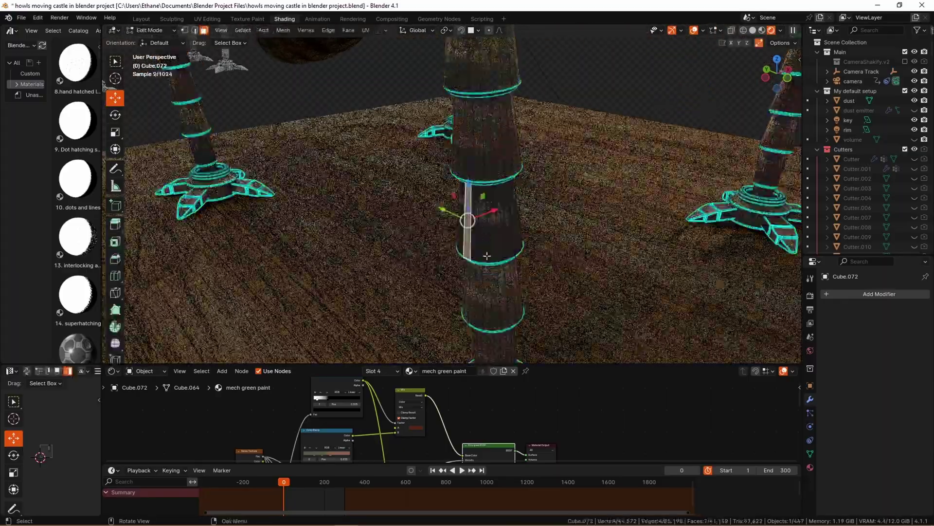
pyautogui.scroll(5, 501, 263)
pyautogui.scroll(3, 516, 278)
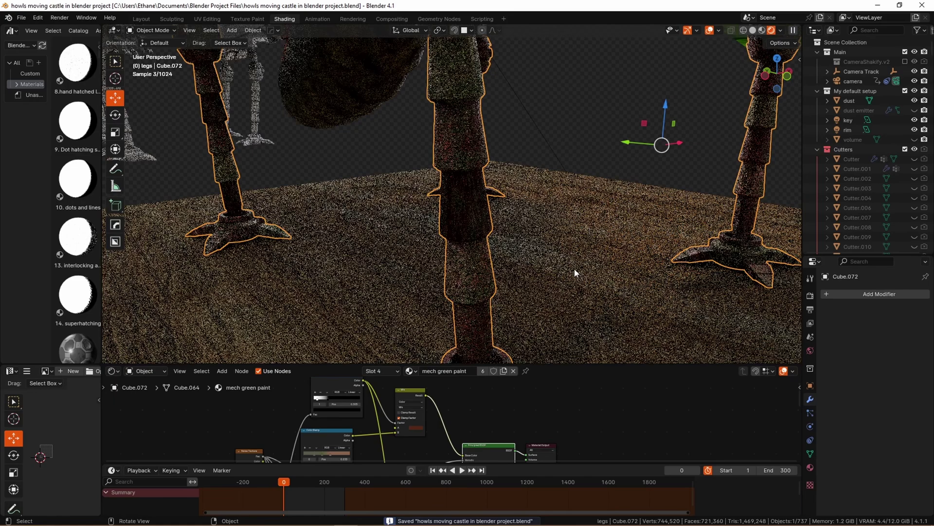
pyautogui.moveTo(575, 273); pyautogui.dragTo(533, 292, button='middle')
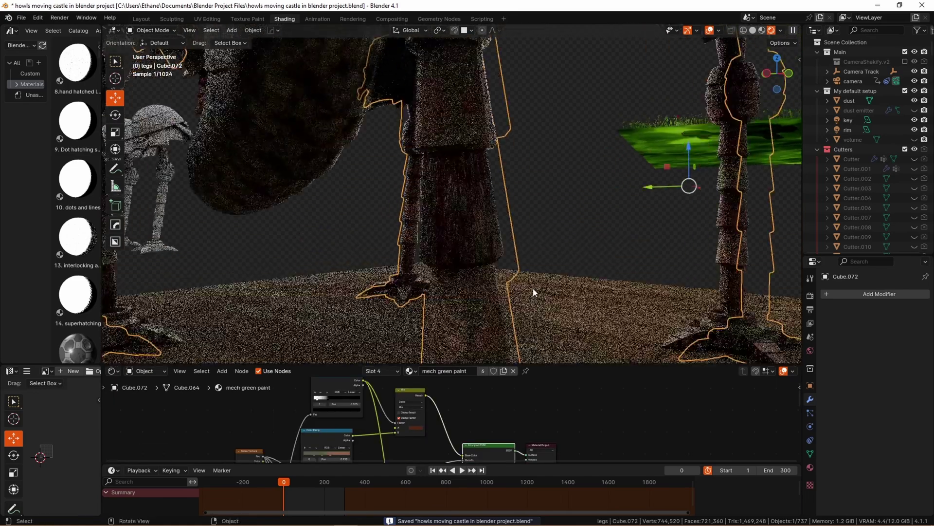
pyautogui.scroll(5, 517, 275)
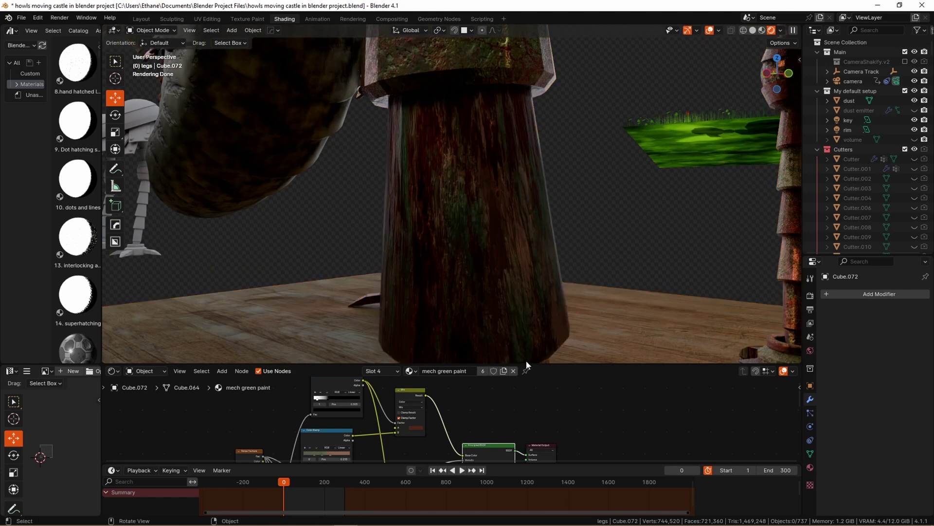
# Enlarge the shader node area and examine the mech green paint node tree
pyautogui.moveTo(526, 364); pyautogui.dragTo(506, 307)
pyautogui.scroll(-5, 506, 343)
pyautogui.moveTo(506, 343); pyautogui.dragTo(508, 322, button='middle')
pyautogui.scroll(-8, 518, 217)
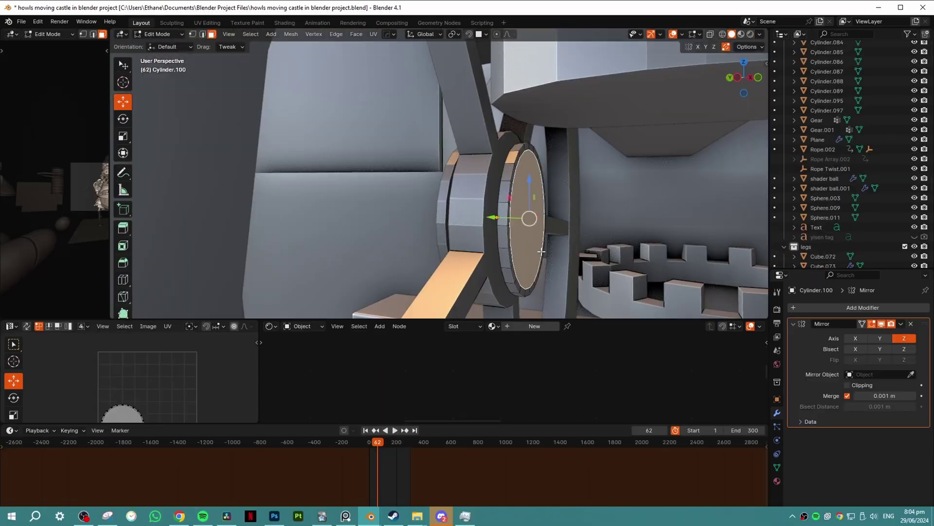
# Add an edge loop around Cylinder.100's end cap and move the selected geometry along the Y axis
pyautogui.moveTo(221, 274); pyautogui.dragTo(204, 274)
pyautogui.moveTo(468, 219); pyautogui.dragTo(490, 217, button='middle')
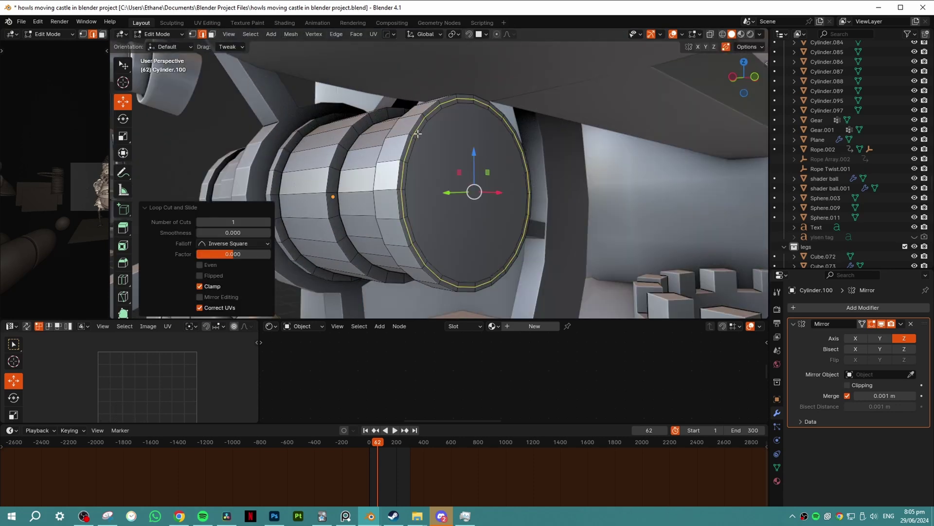
pyautogui.click(572, 161)
pyautogui.press('g')
pyautogui.press('y')
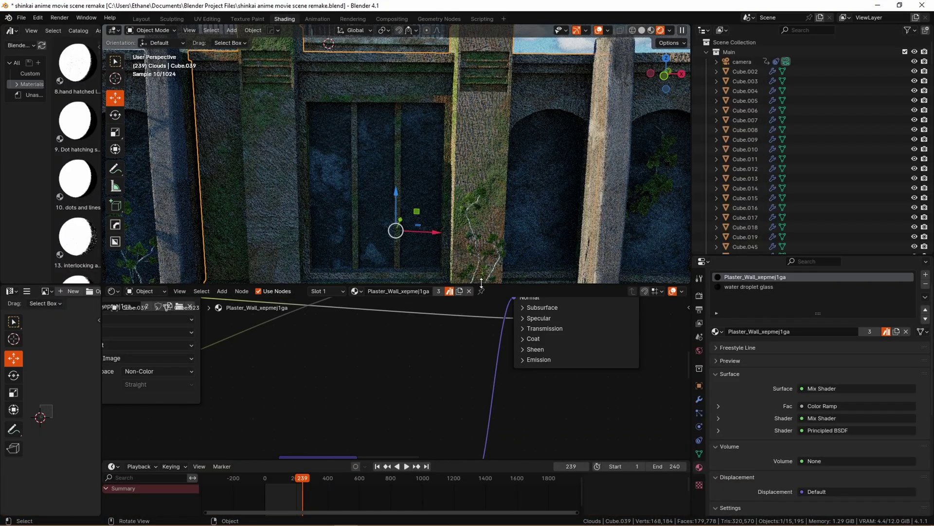
# Enlarge the viewport in the shinkai anime scene and select the dark column using the Rusty_Metal_ucujddrn material to inspect it
pyautogui.moveTo(481, 282); pyautogui.dragTo(481, 384)
pyautogui.moveTo(467, 292); pyautogui.dragTo(610, 261, button='middle')
pyautogui.click(577, 274)
pyautogui.click(559, 263)
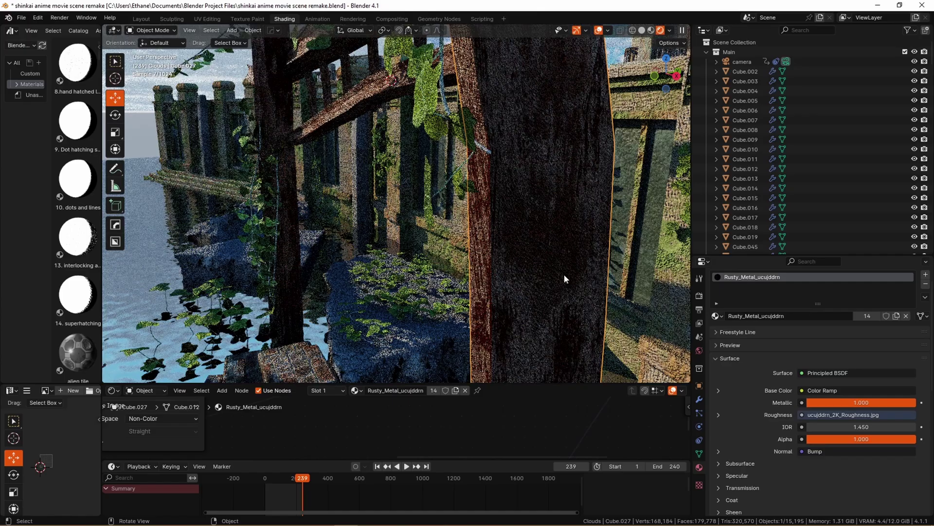
pyautogui.scroll(-4, 464, 421)
pyautogui.scroll(-2, 466, 422)
pyautogui.moveTo(538, 329); pyautogui.dragTo(505, 288, button='middle')
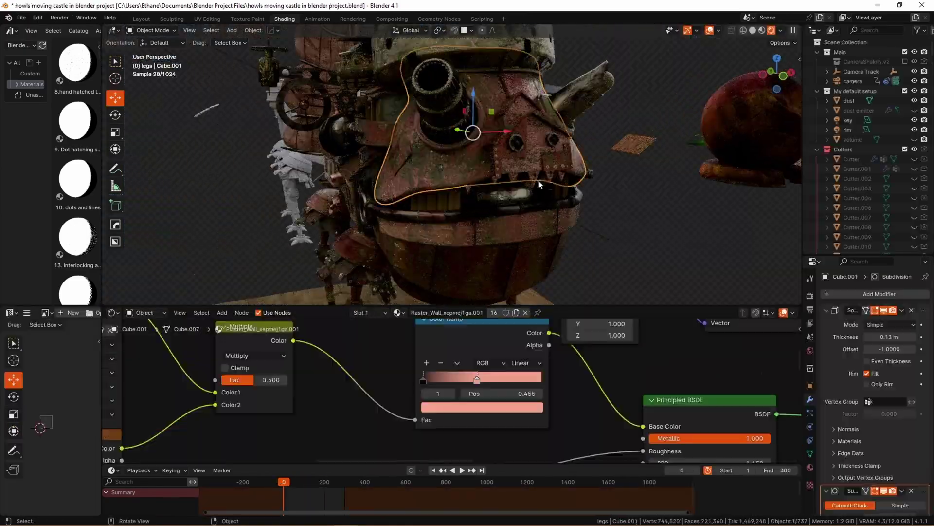
# Inspect the riveted metal plates around the portholes on the castle's face by selecting them one by one
pyautogui.scroll(5, 495, 192)
pyautogui.click(488, 159)
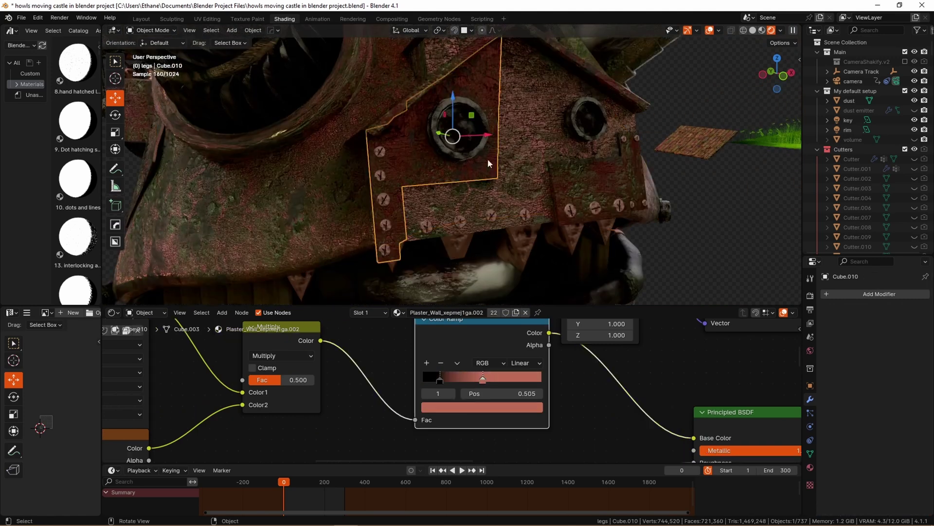
pyautogui.click(461, 163)
pyautogui.click(517, 167)
pyautogui.click(481, 169)
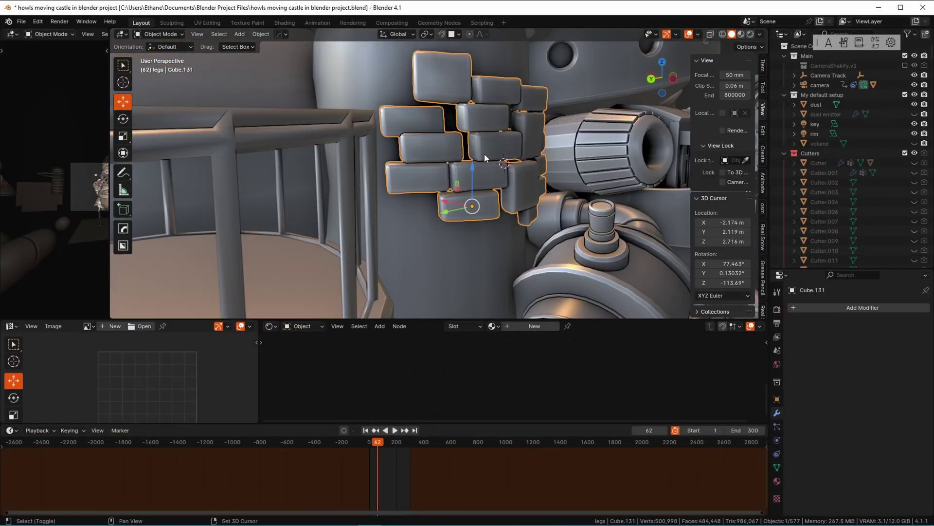
# Duplicate the tower bricks in Cube.131, mirror the copy with a Z scale of -1 and move it down along Z
pyautogui.press('Tab')
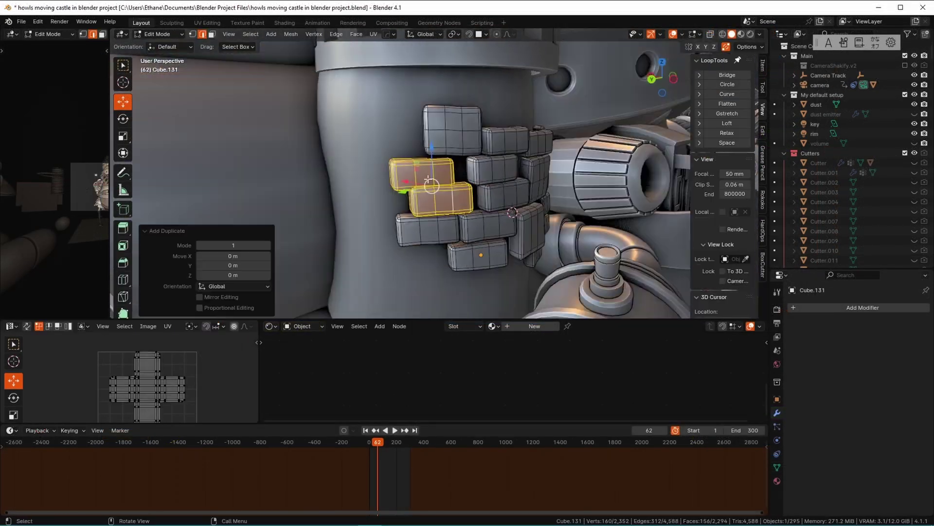
pyautogui.hotkey('shift', 'd')
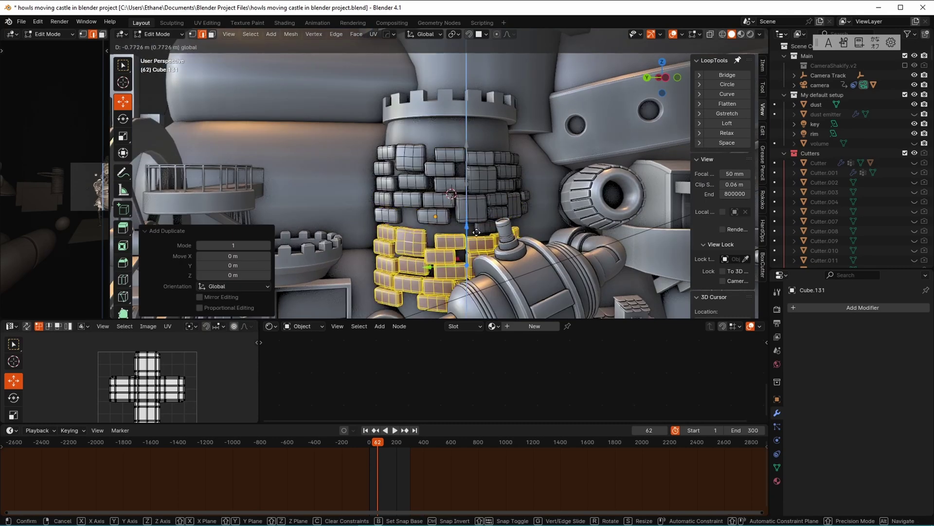
pyautogui.write('sz-1')
pyautogui.press('Return')
pyautogui.press('g')
pyautogui.press('z')
pyautogui.click(379, 131)
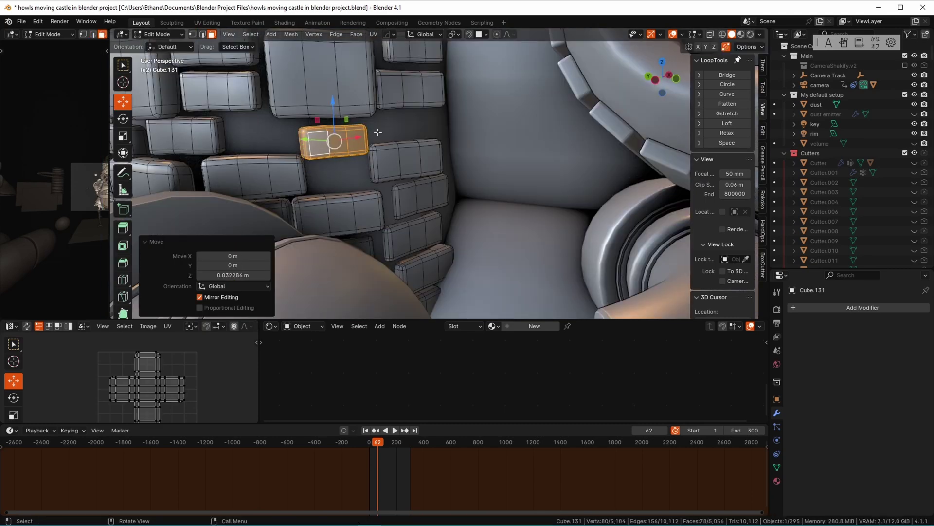
# Select whole linked bricks on the tower and shift them along the Y axis to fit the curved wall
pyautogui.click(363, 153)
pyautogui.moveTo(363, 154); pyautogui.dragTo(409, 160, button='middle')
pyautogui.click(372, 173)
pyautogui.hotkey('ctrl', 'l')
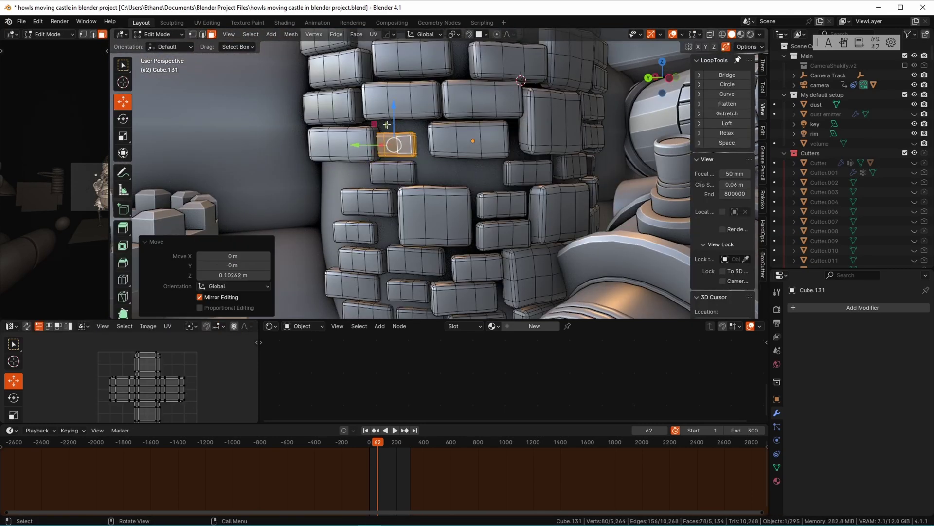
pyautogui.moveTo(387, 125); pyautogui.dragTo(428, 161, button='middle')
pyautogui.click(448, 215)
pyautogui.press('g')
pyautogui.press('y')
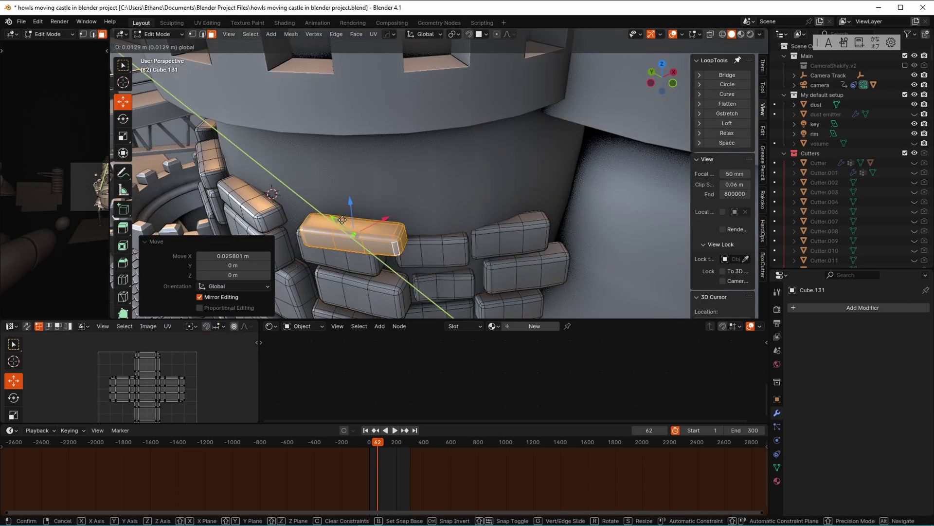
pyautogui.click(342, 220)
# Select a linked brick among the tower's lower rows and place a duplicate of it along the Y axis
pyautogui.moveTo(342, 220); pyautogui.dragTo(526, 165, button='middle')
pyautogui.scroll(5, 459, 160)
pyautogui.press('l')
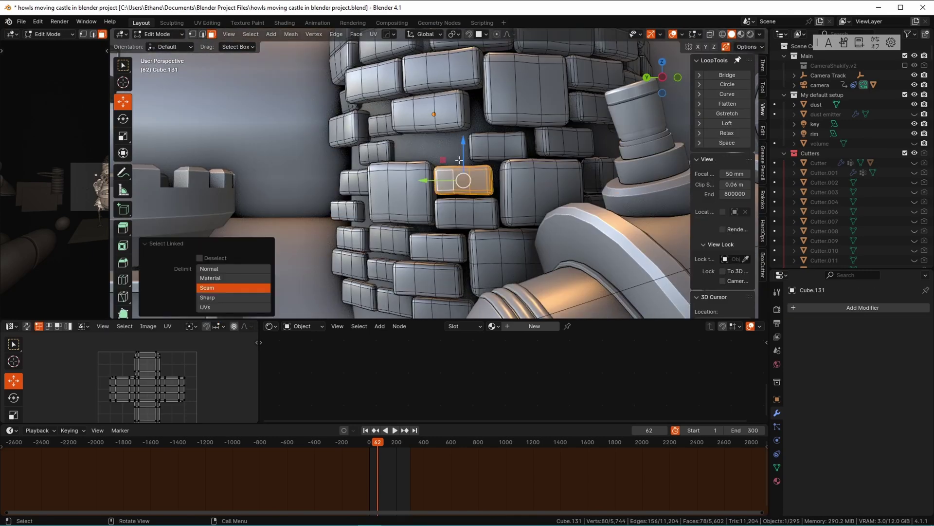
pyautogui.moveTo(459, 160); pyautogui.dragTo(467, 194, button='middle')
pyautogui.click(462, 185)
pyautogui.hotkey('shift', 'd')
pyautogui.press('y')
pyautogui.click(462, 185)
pyautogui.scroll(5, 465, 190)
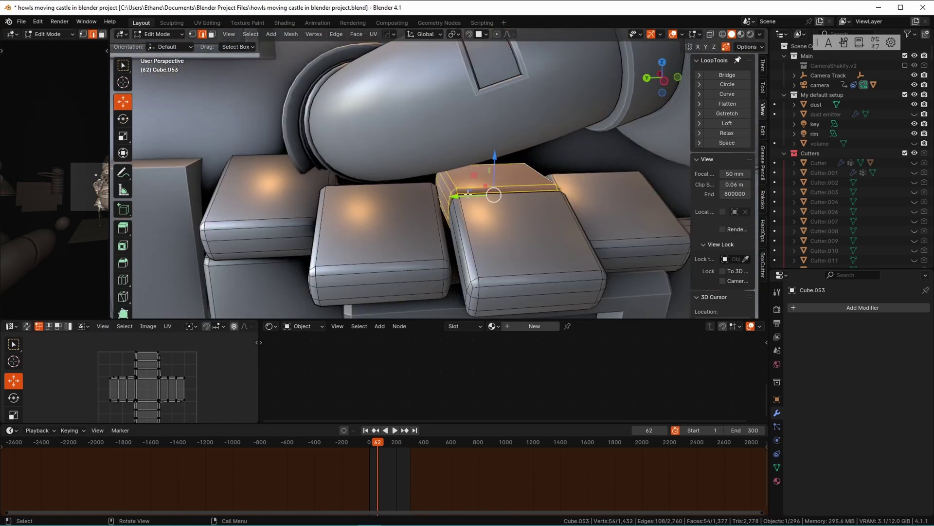
# Select a whole linked block in Cube.053 and rotate it
pyautogui.scroll(-5, 468, 194)
pyautogui.click(467, 271)
pyautogui.press('l')
pyautogui.press('r')
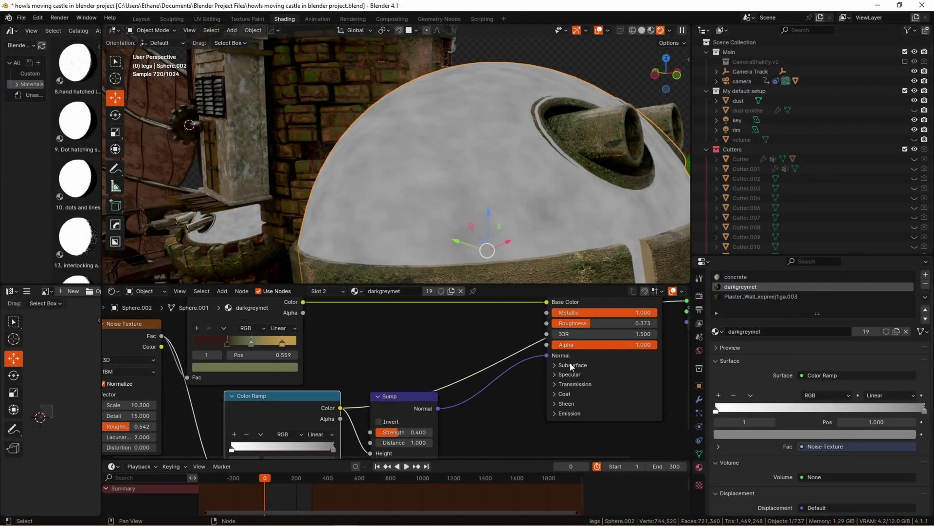
# Route the darkgreymet material's Principled BSDF back to the output in place of the Color Ramp preview on the dome
pyautogui.press('KP_Decimal')
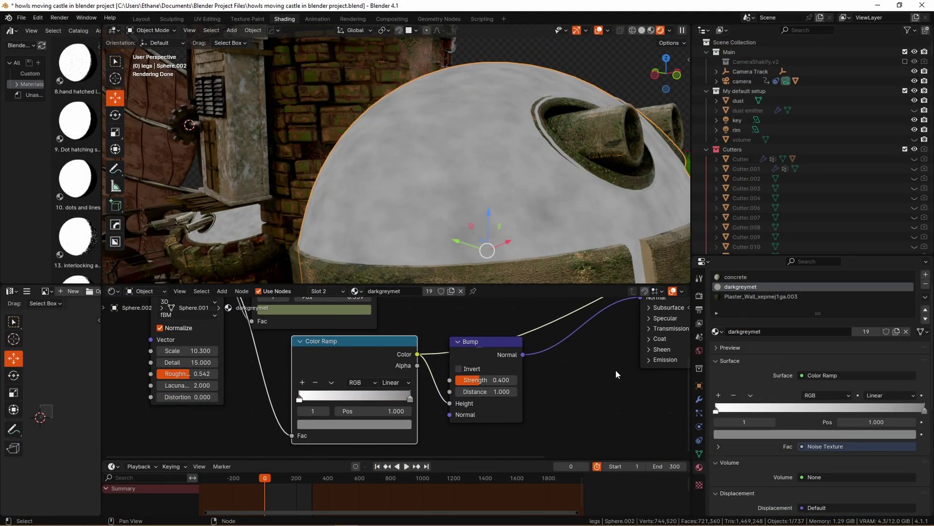
pyautogui.moveTo(617, 373); pyautogui.dragTo(471, 403, button='middle')
pyautogui.scroll(-2, 472, 404)
pyautogui.keyDown('shift'); pyautogui.scroll(3, 494, 349); pyautogui.keyUp('shift')
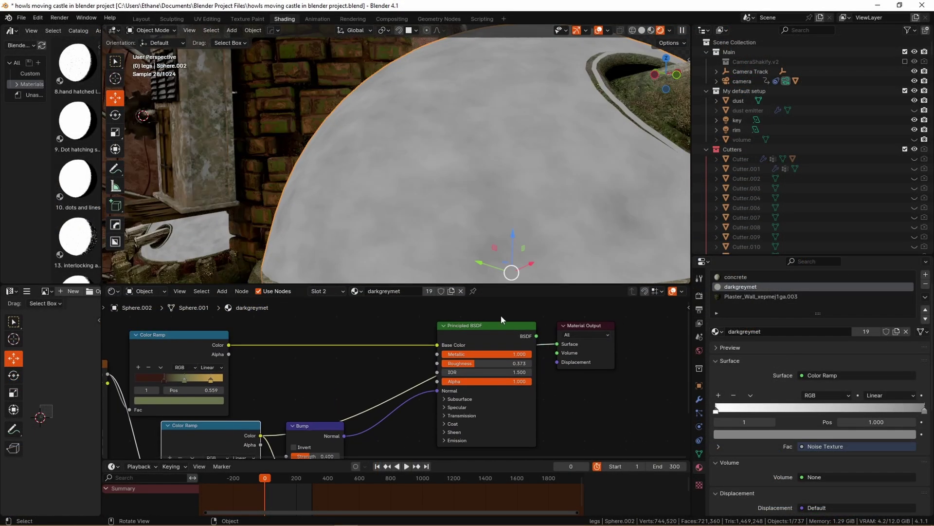
pyautogui.scroll(-3, 502, 369)
pyautogui.scroll(2, 502, 369)
pyautogui.keyDown('ctrl'); pyautogui.keyDown('shift'); pyautogui.click(489, 341); pyautogui.keyUp('shift'); pyautogui.keyUp('ctrl')
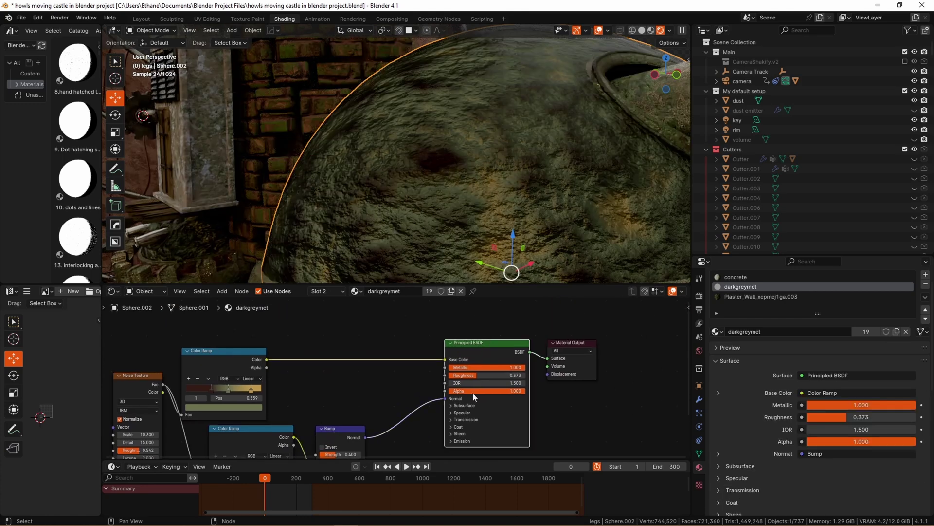
# Examine the dome's rough surface alongside the Color Ramp and Bump nodes that shape it
pyautogui.scroll(2, 473, 396)
pyautogui.moveTo(509, 229); pyautogui.dragTo(503, 194, button='middle')
pyautogui.scroll(-1, 405, 405)
pyautogui.scroll(3, 405, 405)
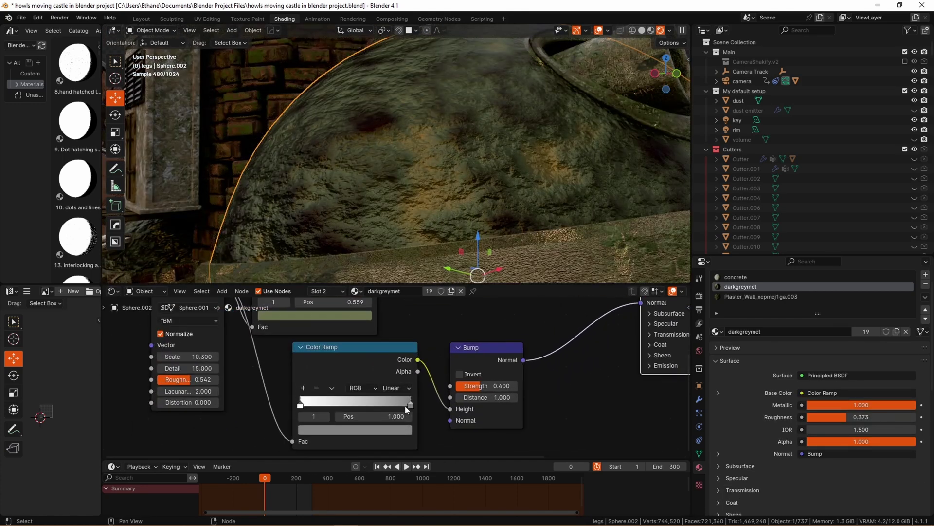
# Set the end stop of the dome's bump Color Ramp to black and move it to position 0.486
pyautogui.click(407, 429)
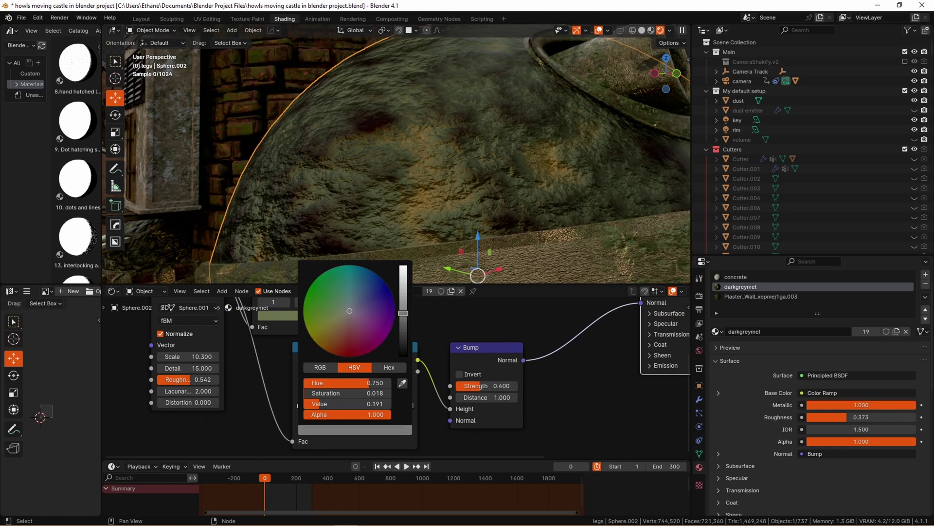
pyautogui.moveTo(404, 313); pyautogui.dragTo(404, 356)
pyautogui.moveTo(410, 403); pyautogui.dragTo(347, 412)
pyautogui.scroll(-3, 473, 216)
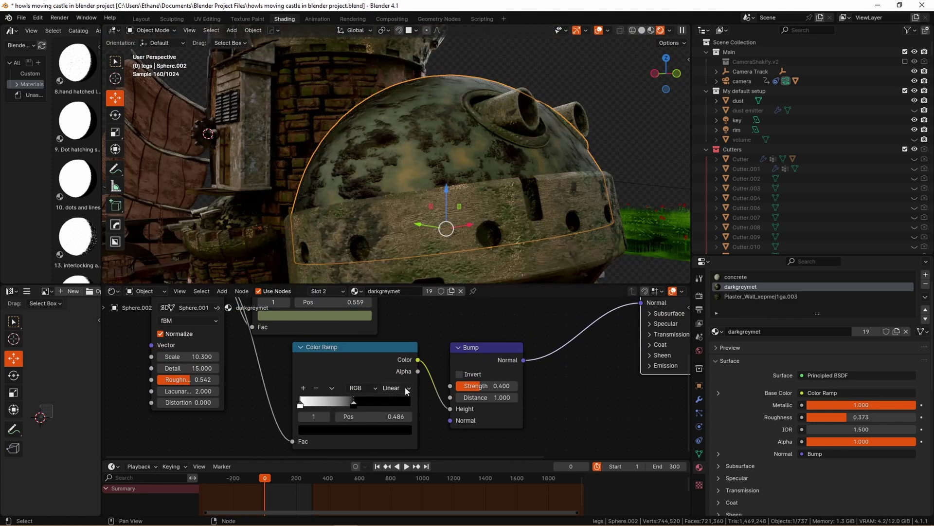
# Lighten the bump Color Ramp's end stop to light grey, tint its start stop light grey, and inspect the dome's surface
pyautogui.click(387, 431)
pyautogui.moveTo(404, 355); pyautogui.dragTo(404, 326)
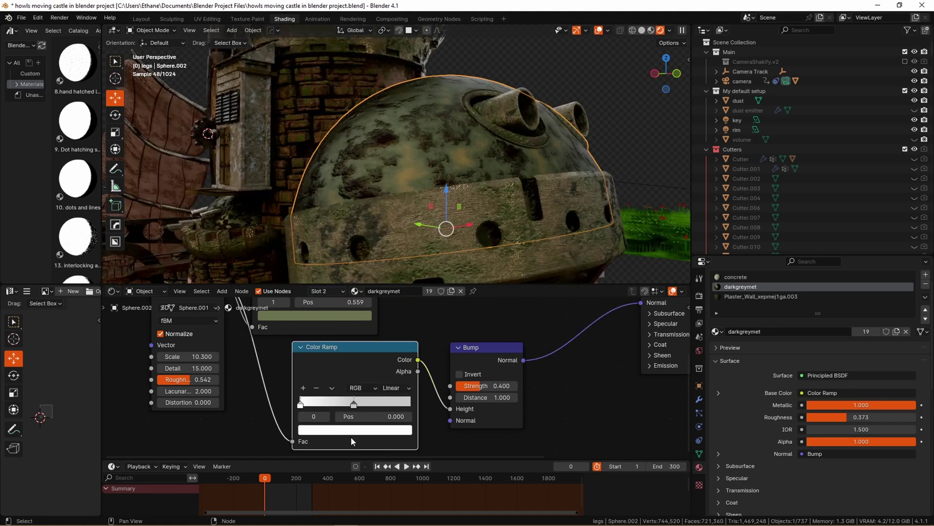
pyautogui.click(401, 295)
pyautogui.scroll(3, 491, 232)
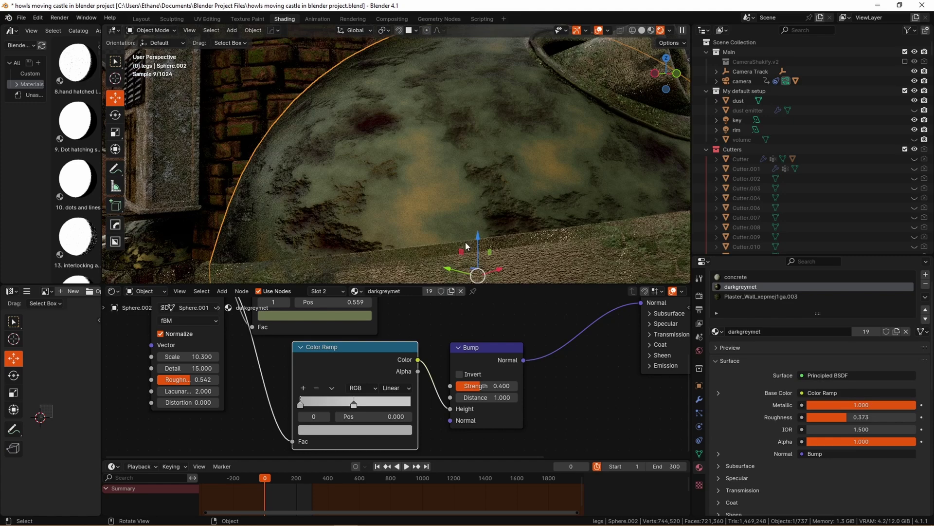
pyautogui.scroll(-5, 459, 203)
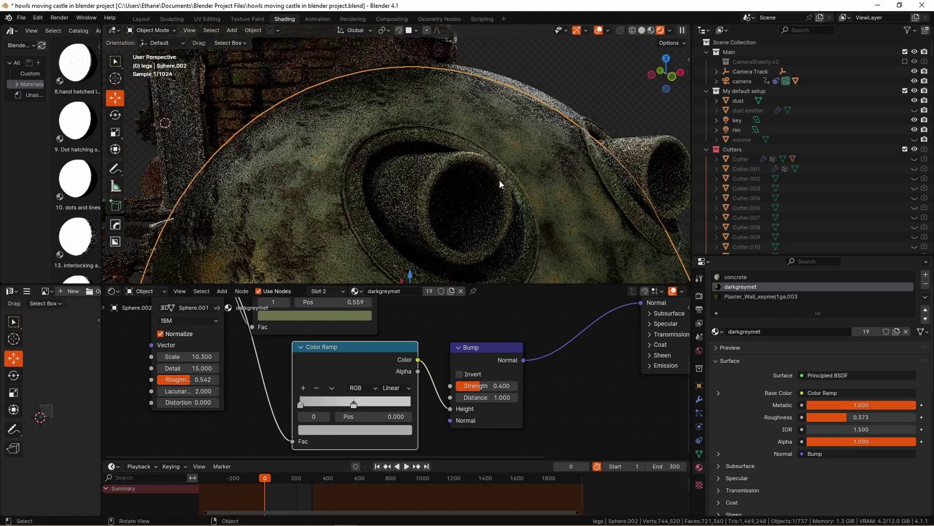
pyautogui.scroll(4, 500, 219)
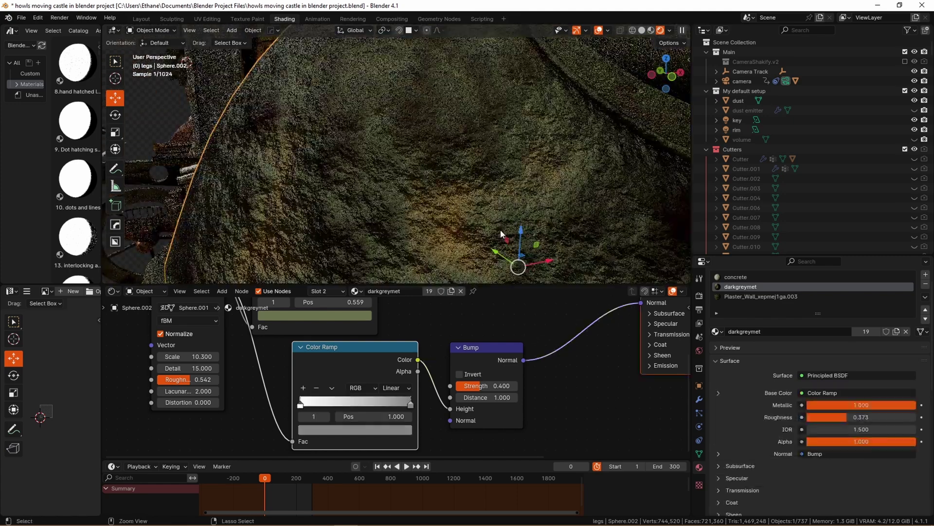
# Undo the edits to the dome's bump Color Ramp and select the Plaster_Wall_xepmej1ga part Sphere.004
pyautogui.hotkey('ctrl', 'z')
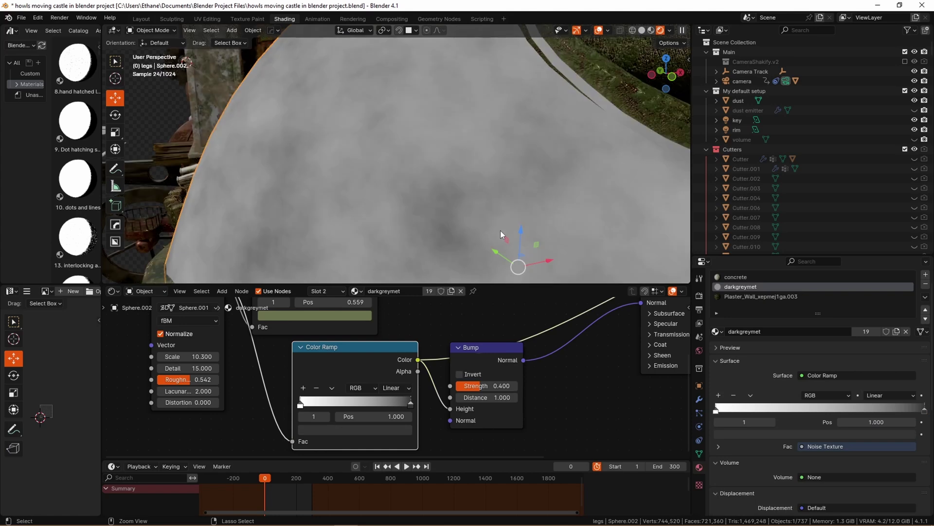
pyautogui.hotkey('ctrl', 'shift', 'z')
pyautogui.scroll(-5, 497, 227)
pyautogui.click(510, 225)
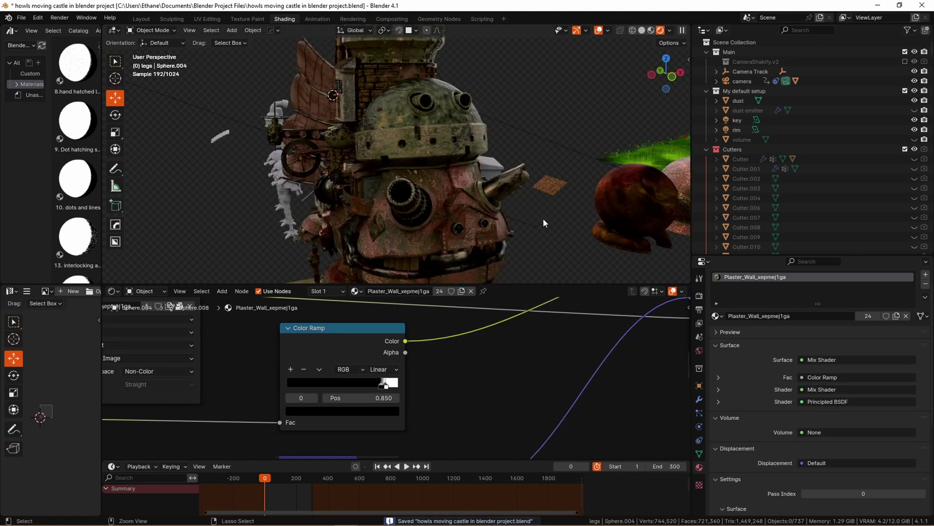
# Finish editing the arrayed exhaust pipes of BézierCurve.009 and save the file
pyautogui.hotkey('ctrl', 'q')
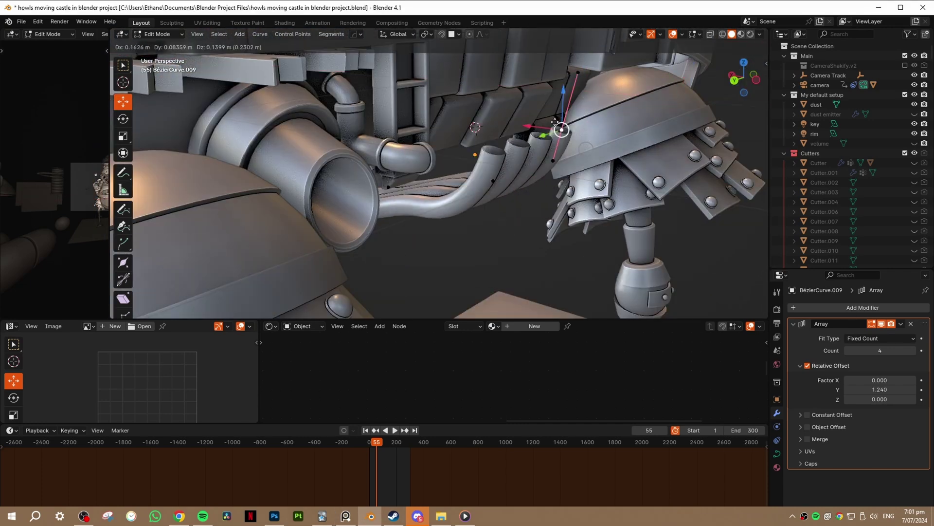
pyautogui.press('Tab')
pyautogui.hotkey('ctrl', 's')
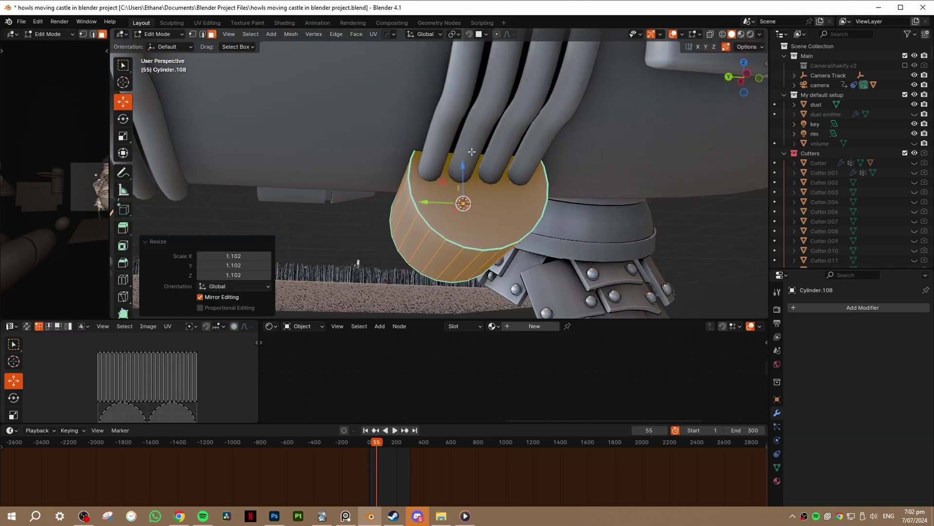
# Select the linked cylinder below the pipes in Cylinder.108, and pick an edge loop around its rim in edge selection mode
pyautogui.press('l')
pyautogui.press('2')
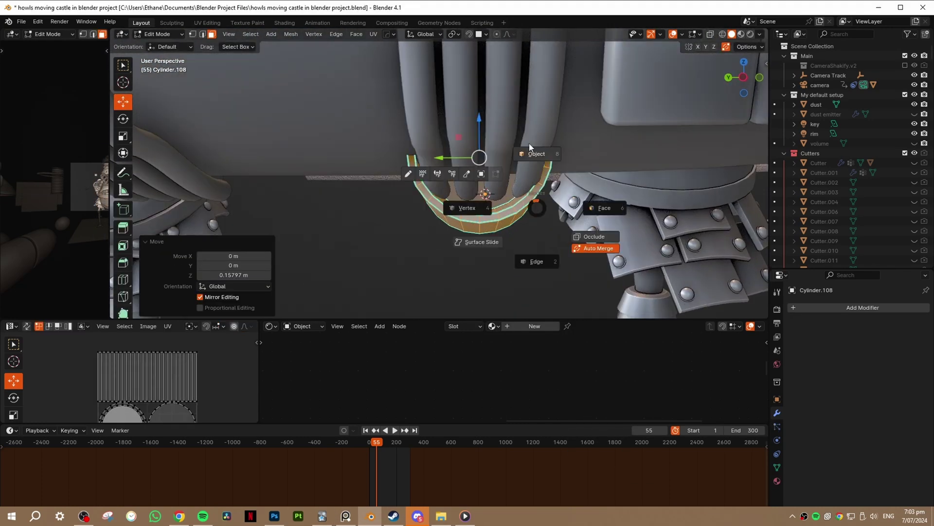
pyautogui.keyDown('alt'); pyautogui.click(478, 220); pyautogui.keyUp('alt')
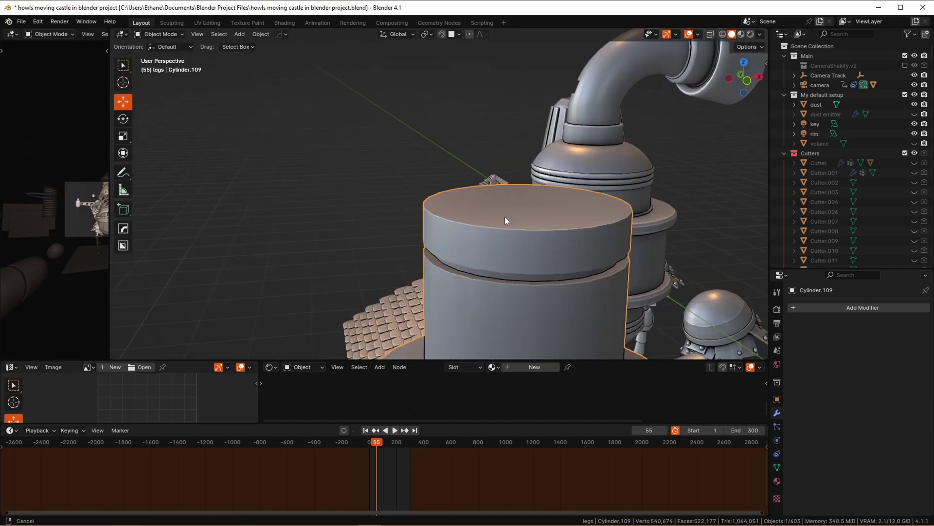
# Examine the worn red paint on the diamond-shaped patch Cube.037 and the hull surface around it
pyautogui.hotkey('shift', 'q')
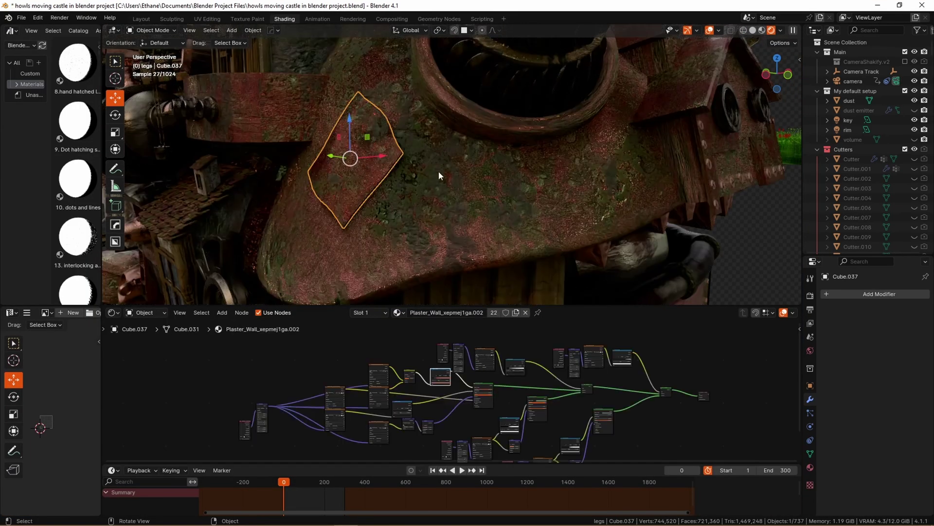
pyautogui.keyDown('shift'); pyautogui.moveTo(439, 171); pyautogui.dragTo(539, 205, button='middle'); pyautogui.keyUp('shift')
pyautogui.press('KP_Decimal')
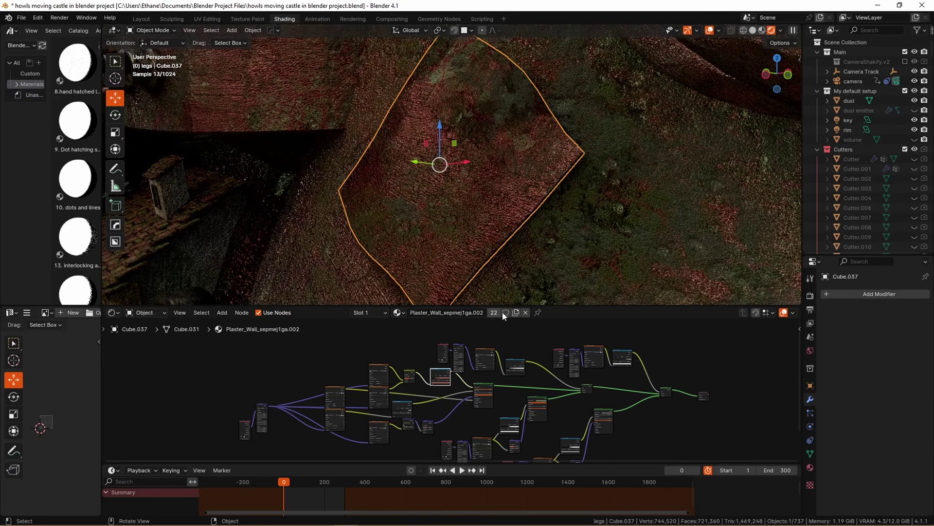
pyautogui.keyDown('shift'); pyautogui.moveTo(506, 275); pyautogui.dragTo(534, 205, button='middle'); pyautogui.keyUp('shift')
pyautogui.scroll(-3, 534, 205)
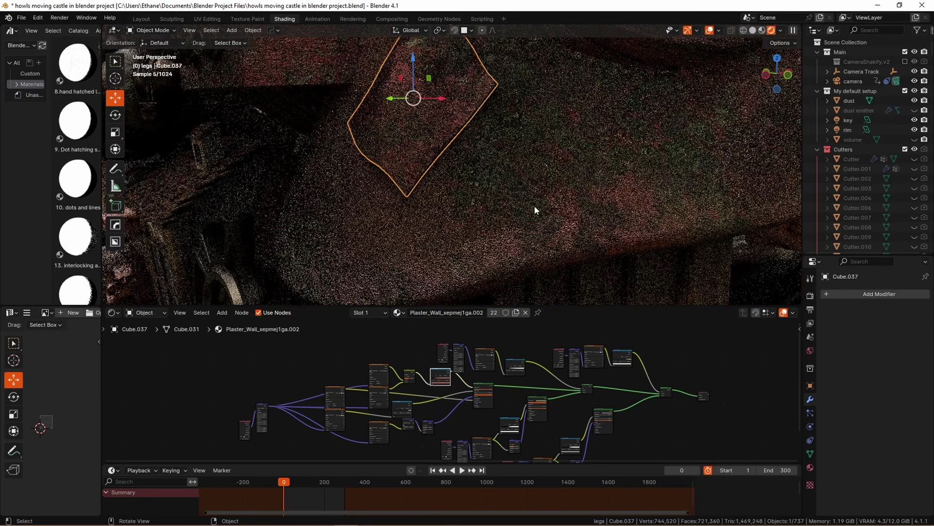
pyautogui.click(535, 205)
pyautogui.press('KP_Decimal')
# Try a less saturated colour for the Color Ramp stop at 0.505 in Plaster_Wall_xepmej1ga.002, and undo it
pyautogui.click(434, 164)
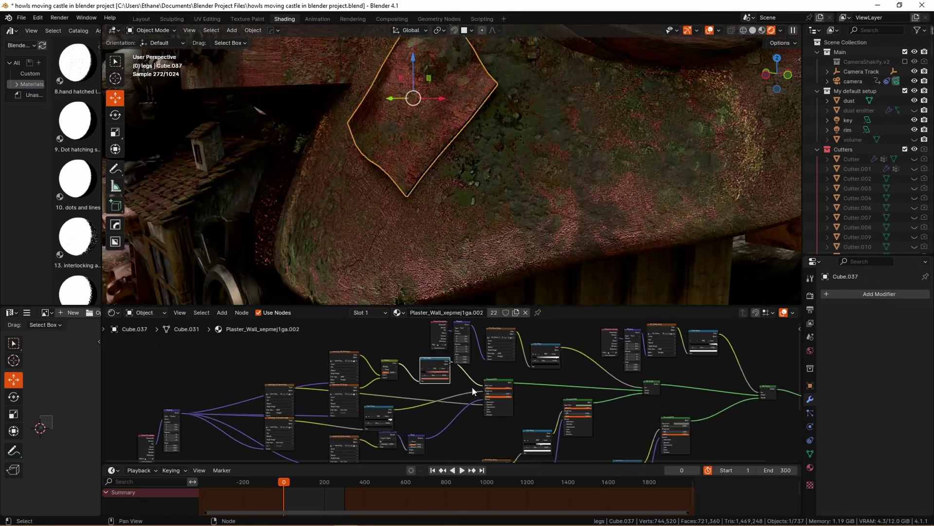
pyautogui.scroll(6, 472, 391)
pyautogui.click(482, 407)
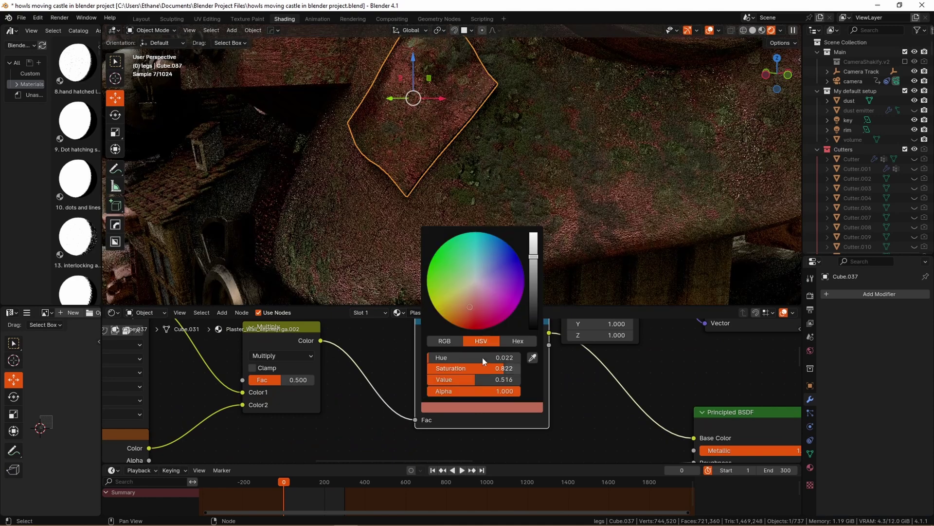
pyautogui.moveTo(470, 306); pyautogui.dragTo(468, 297)
pyautogui.hotkey('ctrl', 'z')
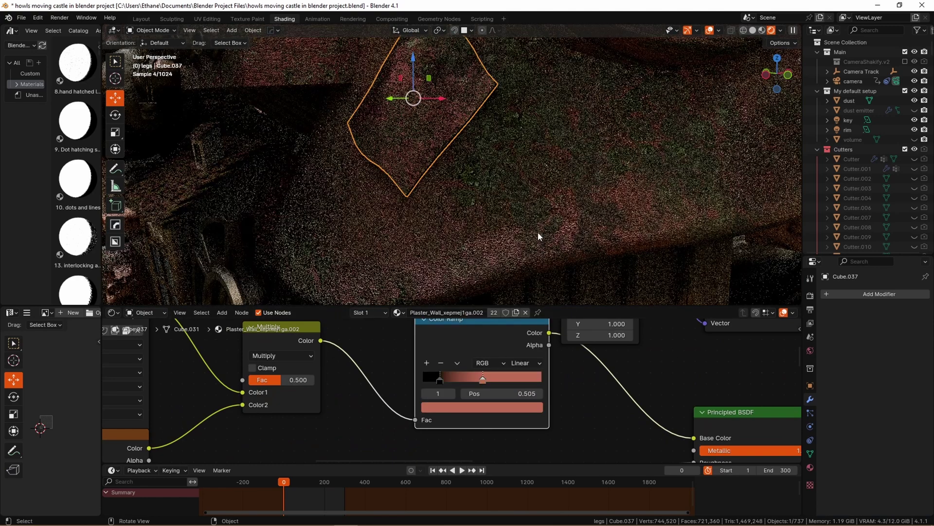
# Compare the materials of the spruce wood plank, the main head shell and the riveted patch beside the eye by selecting each
pyautogui.scroll(-5, 439, 142)
pyautogui.click(487, 181)
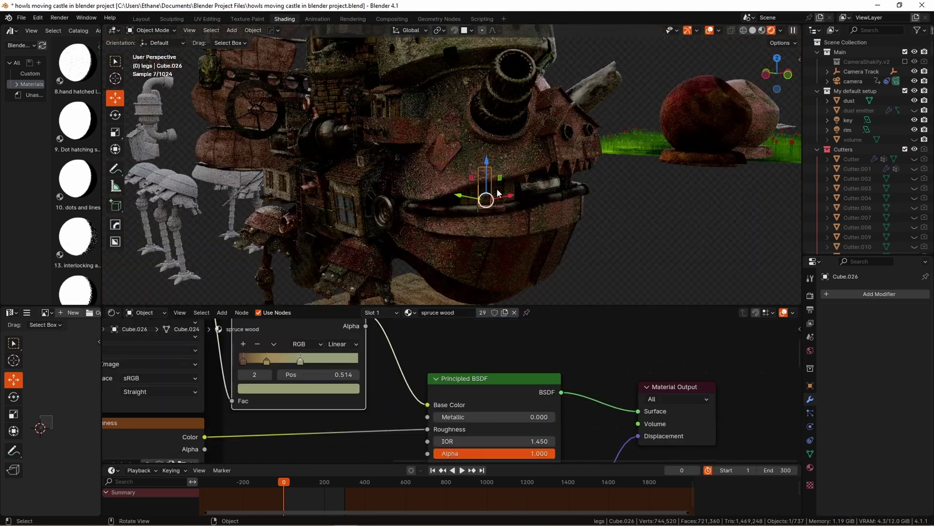
pyautogui.scroll(4, 486, 180)
pyautogui.scroll(2, 495, 192)
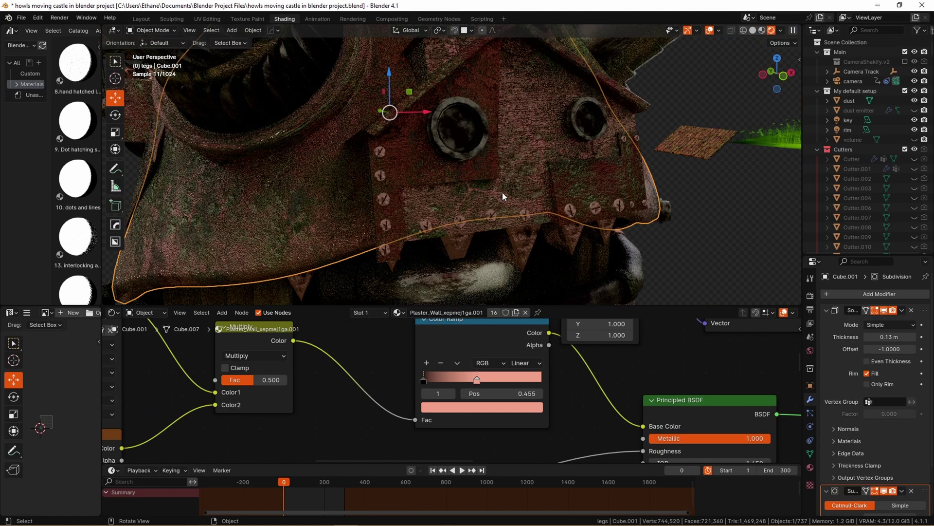
pyautogui.click(418, 156)
pyautogui.click(460, 163)
pyautogui.click(517, 168)
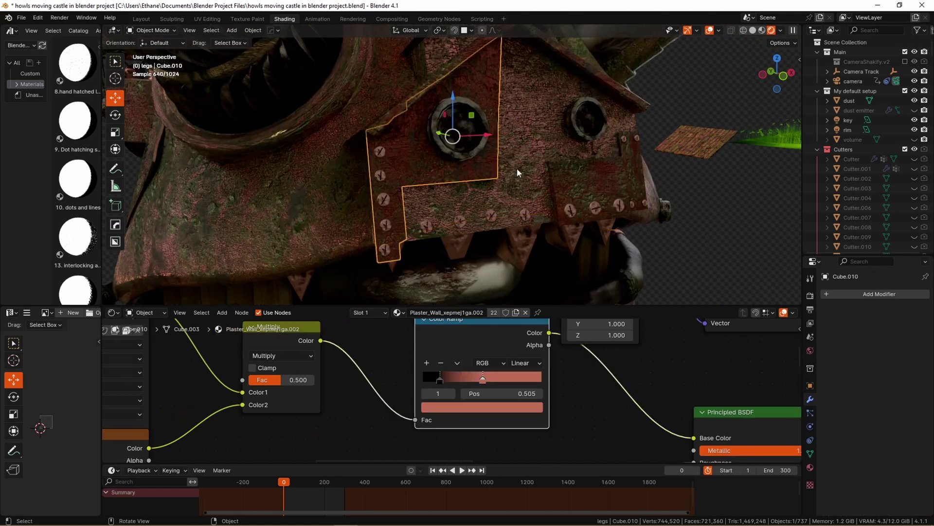
pyautogui.click(480, 168)
pyautogui.click(507, 171)
pyautogui.click(480, 166)
pyautogui.click(533, 174)
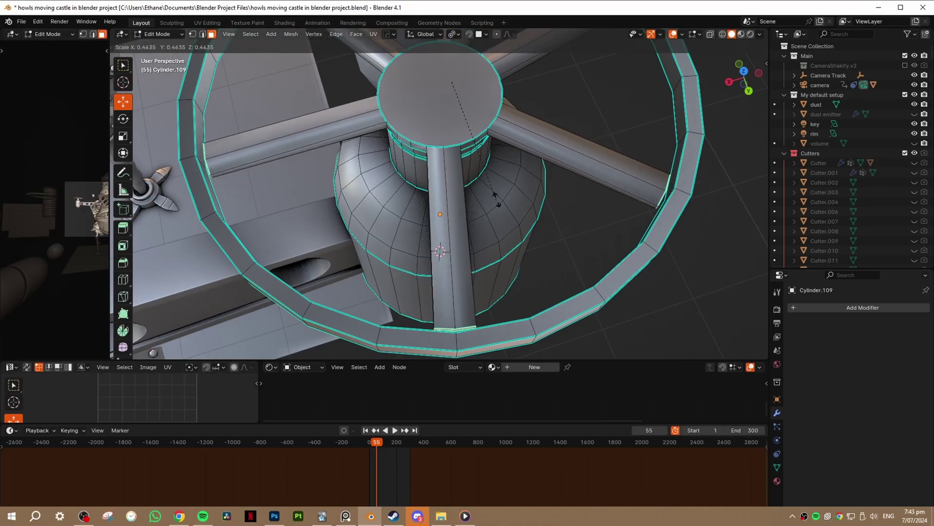
# Scale the selected faces of the handwheel in Cylinder.109 to about 0.46
pyautogui.click(496, 199)
pyautogui.moveTo(497, 200); pyautogui.dragTo(560, 195, button='middle')
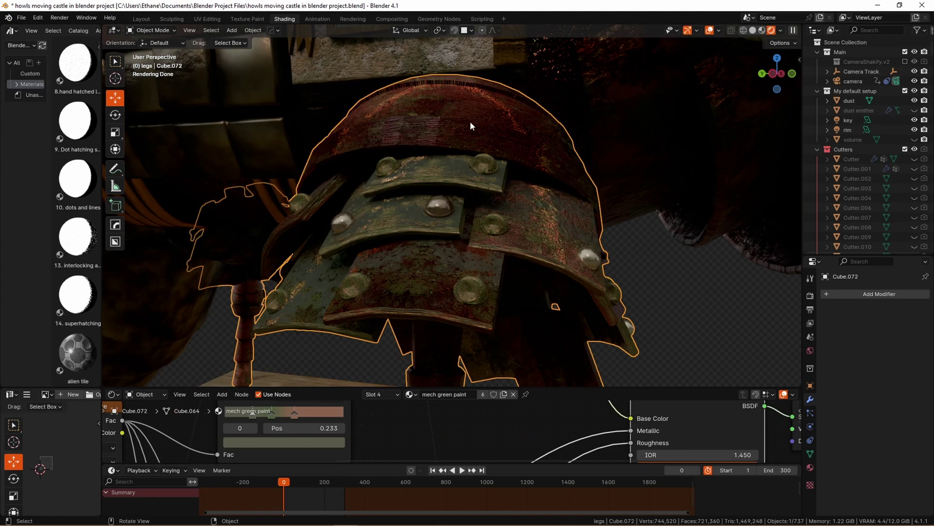
# Examine the mech green paint and layered rust on the leg armour plates and rivets of Cube.072, and save the file
pyautogui.scroll(3, 457, 275)
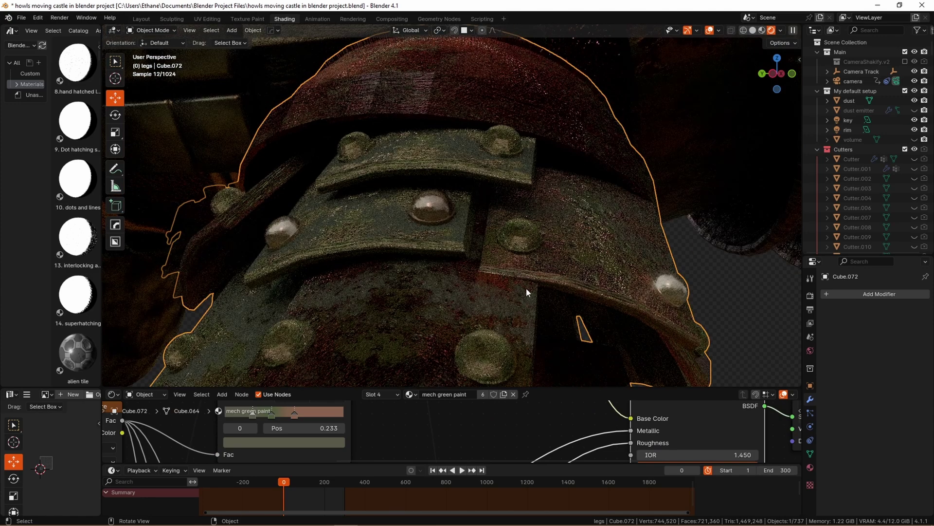
pyautogui.moveTo(526, 288); pyautogui.dragTo(434, 277, button='middle')
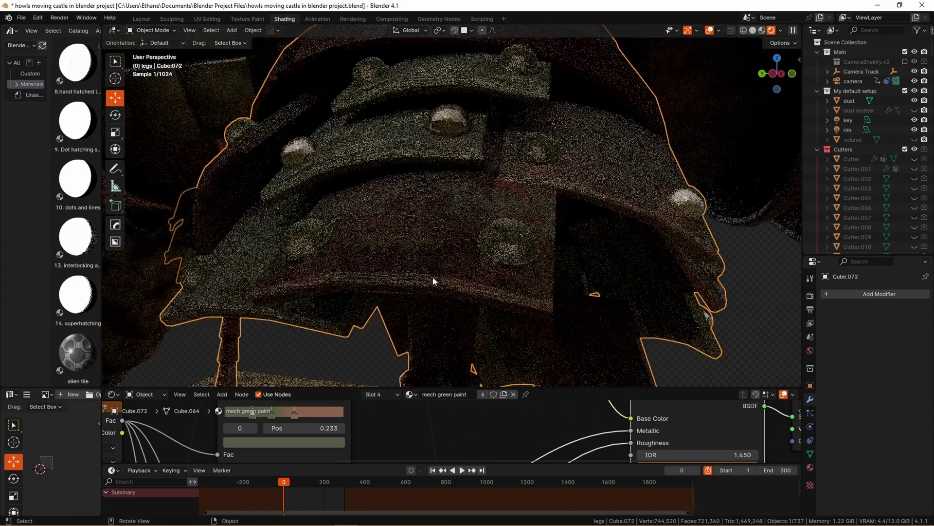
pyautogui.scroll(-8, 477, 274)
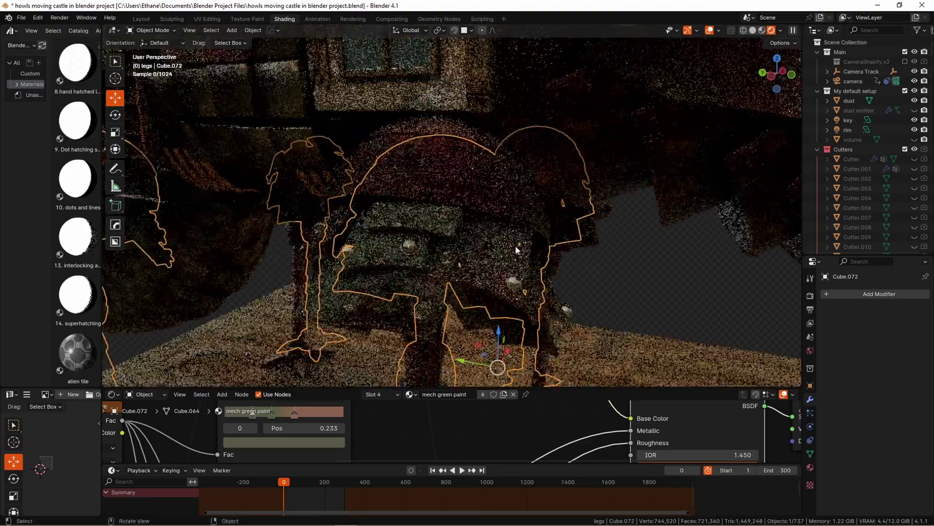
pyautogui.keyDown('ctrl'); pyautogui.moveTo(564, 303); pyautogui.dragTo(564, 221, button='middle'); pyautogui.keyUp('ctrl')
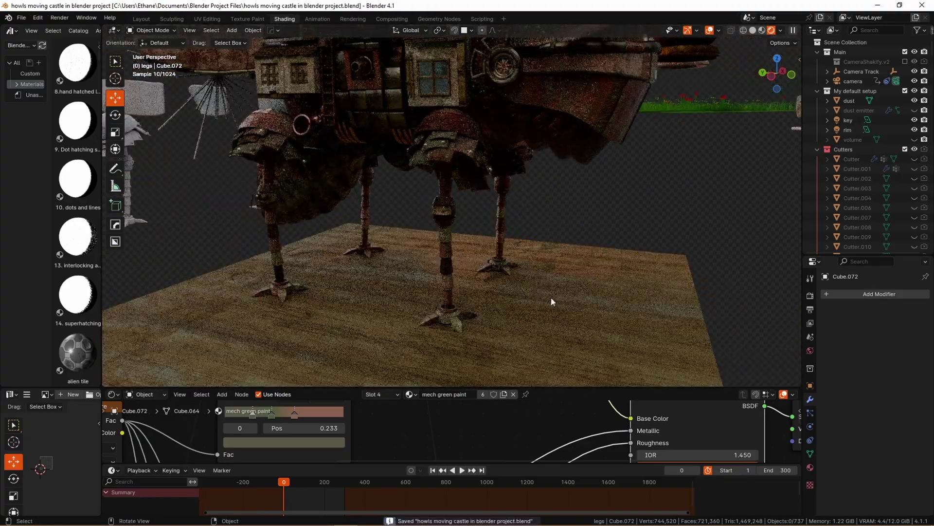
pyautogui.moveTo(494, 222); pyautogui.dragTo(480, 381, button='middle')
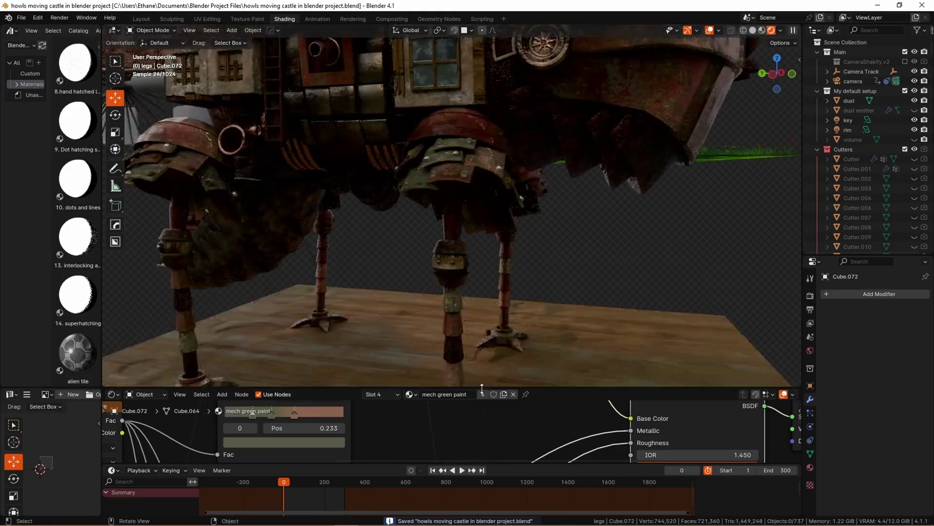
pyautogui.scroll(-5, 388, 450)
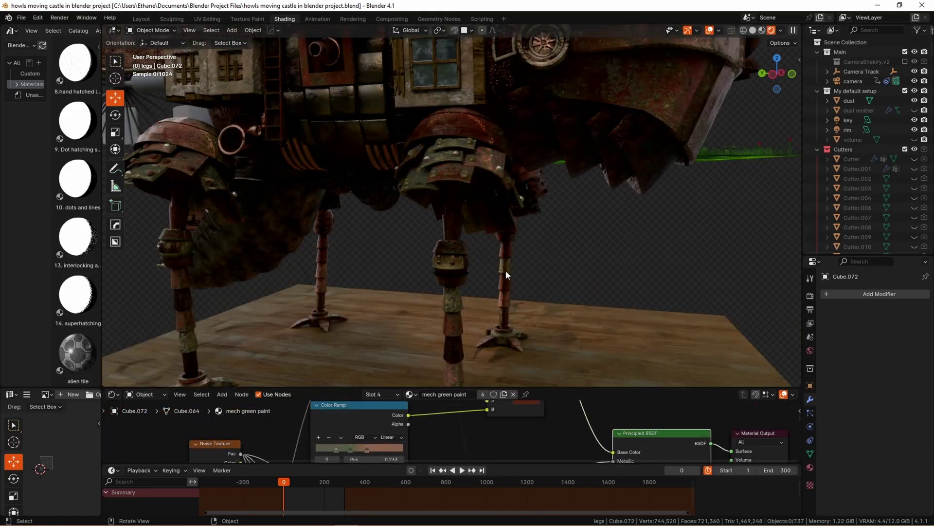
pyautogui.hotkey('ctrl', 's')
pyautogui.moveTo(526, 254); pyautogui.dragTo(460, 244, button='middle')
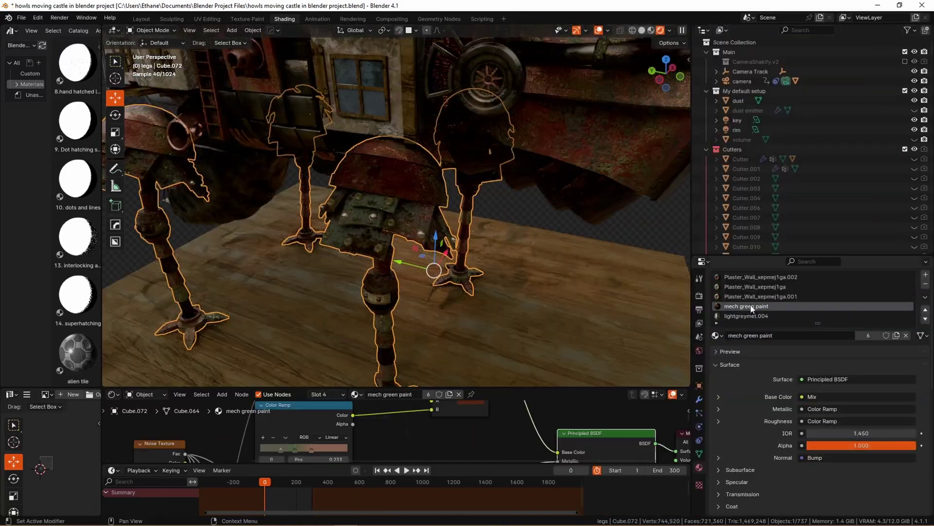
# Select the linked segments of the front leg's lower shin in the Cube.072 mesh
pyautogui.keyDown('ctrl'); pyautogui.scroll(3, 755, 317); pyautogui.keyUp('ctrl')
pyautogui.moveTo(432, 224); pyautogui.dragTo(448, 230, button='middle')
pyautogui.press('Tab')
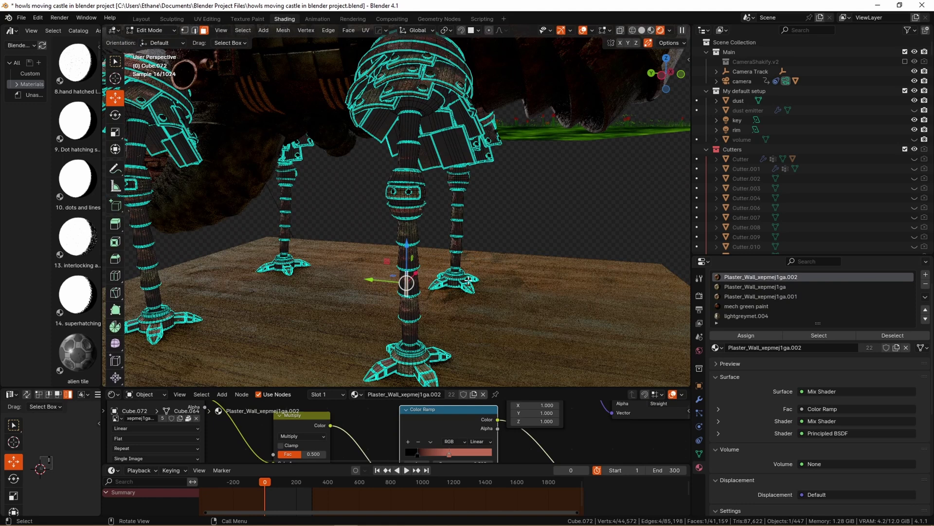
pyautogui.click(414, 334)
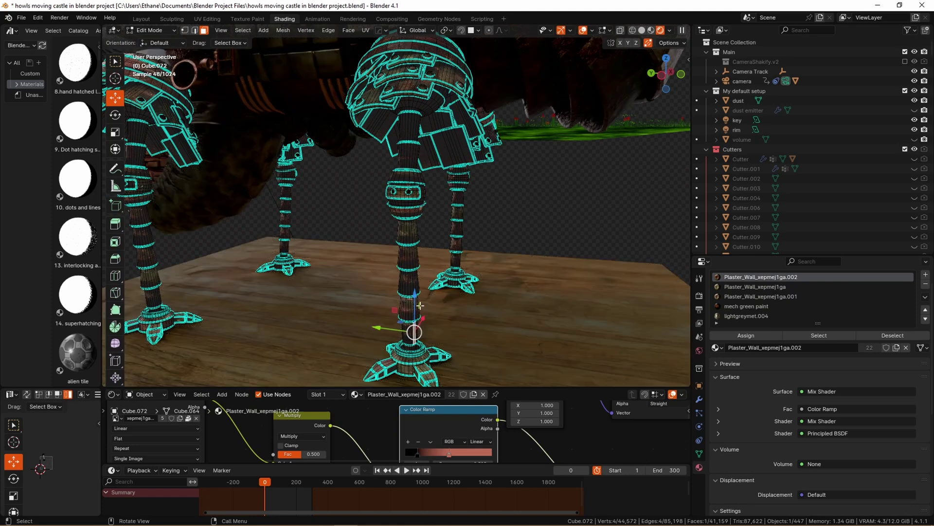
pyautogui.press('l')
pyautogui.press('l')
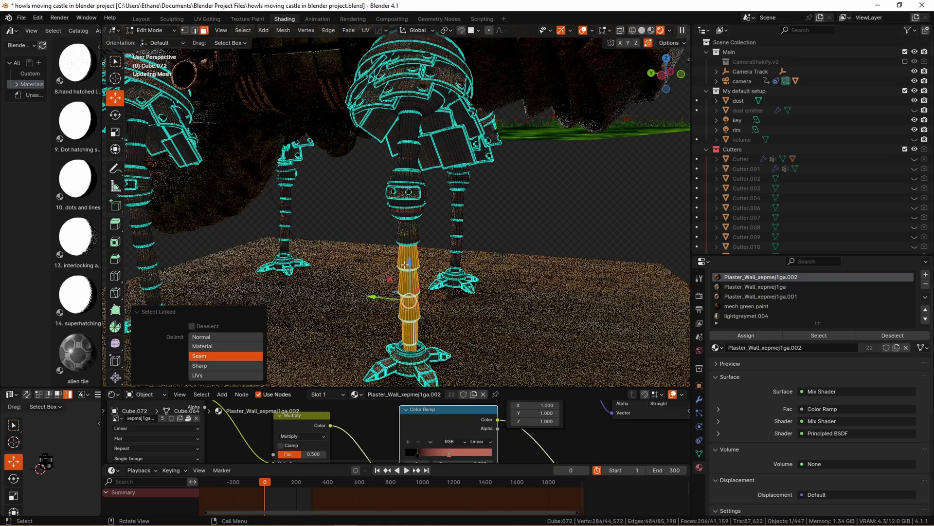
# Return the Cube.072 legs to Object Mode and save the file
pyautogui.press('Tab')
pyautogui.hotkey('ctrl', 's')
pyautogui.scroll(4, 429, 241)
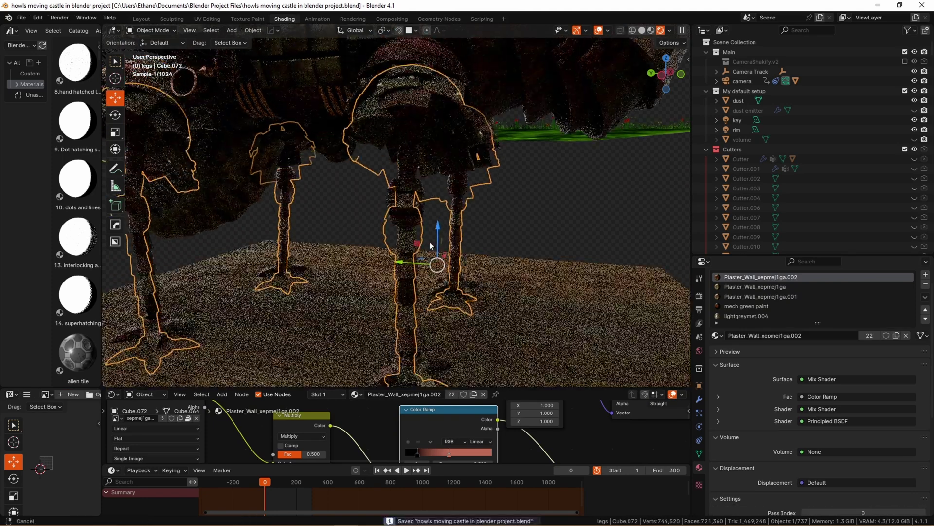
# Inspect the mesh of the Cube.072 leg armour in Edit Mode, return to Object Mode and save the file again
pyautogui.press('Tab')
pyautogui.hotkey('ctrl', 'Tab')
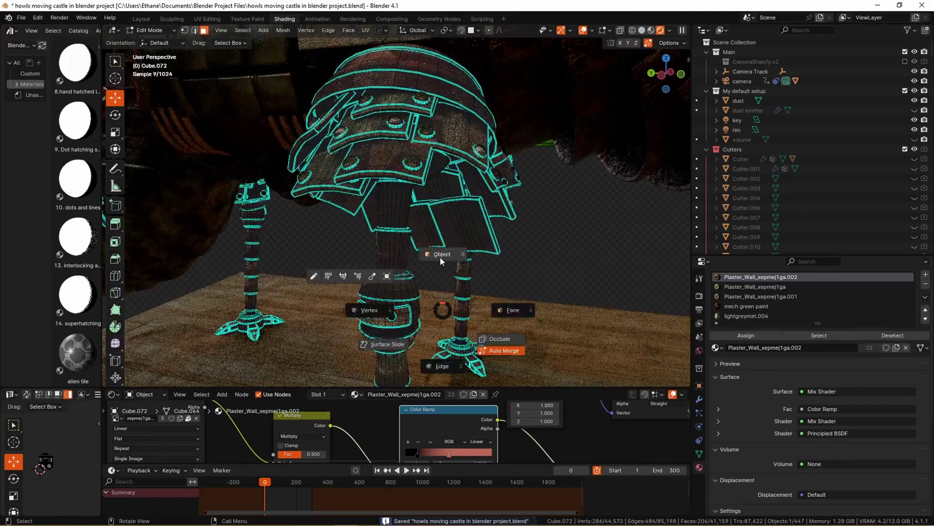
pyautogui.click(440, 341)
pyautogui.scroll(-2, 443, 328)
pyautogui.scroll(3, 492, 273)
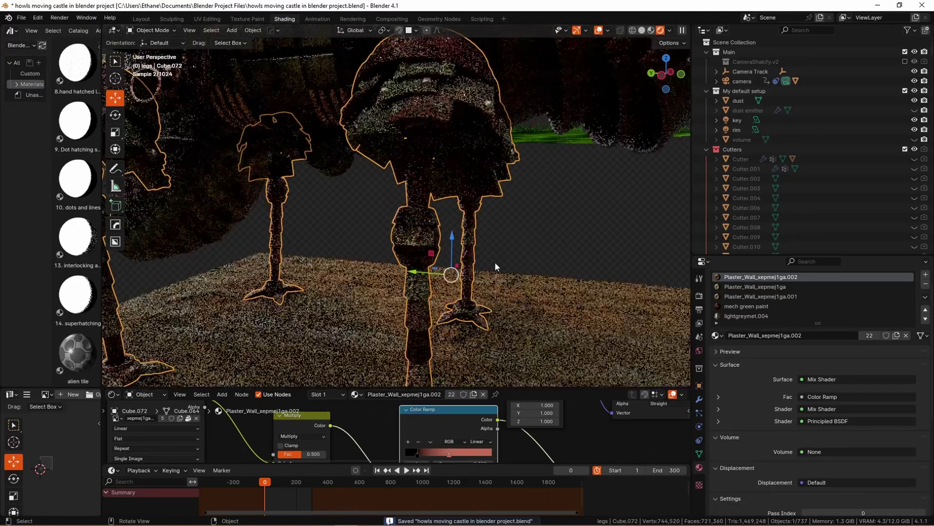
pyautogui.press('Tab')
pyautogui.press('Tab')
pyautogui.hotkey('ctrl', 's')
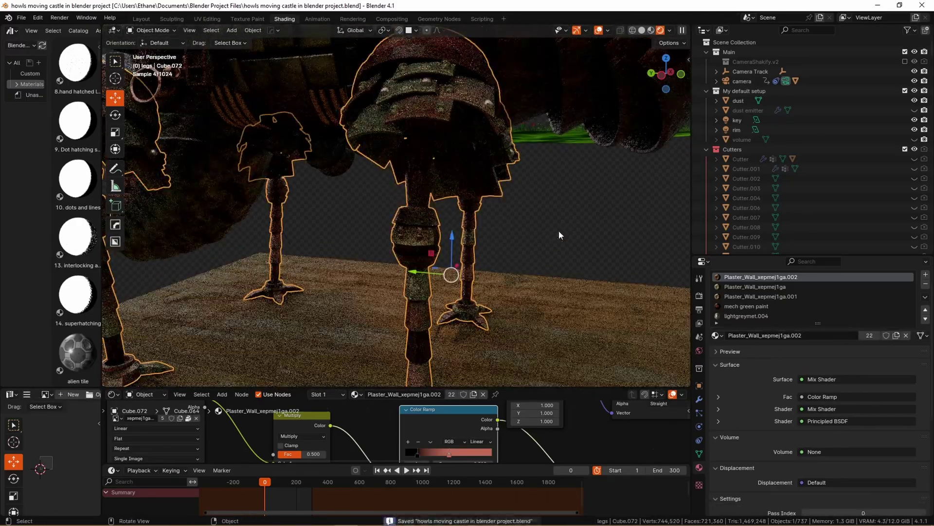
# Select the wooden ground plane aPlane.001 and examine the whole castle standing on it
pyautogui.scroll(-3, 459, 217)
pyautogui.click(495, 238)
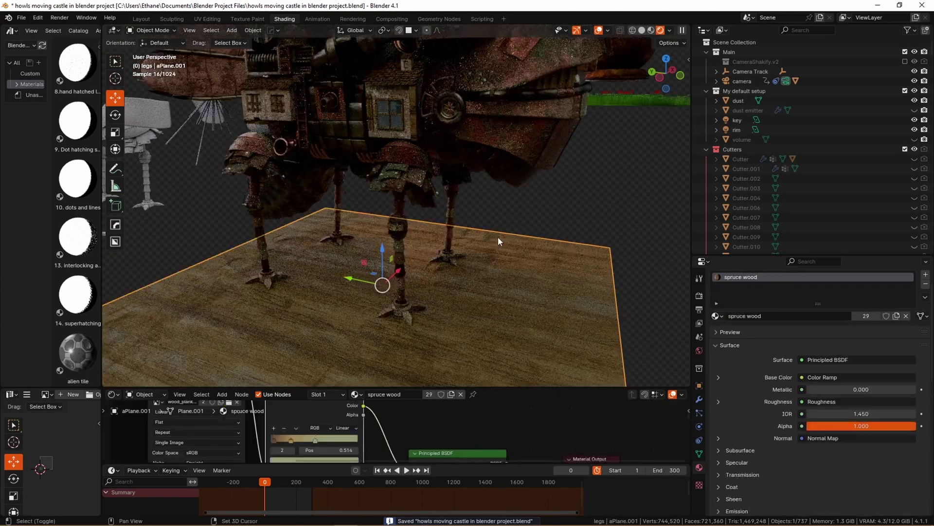
pyautogui.scroll(2, 457, 263)
pyautogui.scroll(-4, 445, 292)
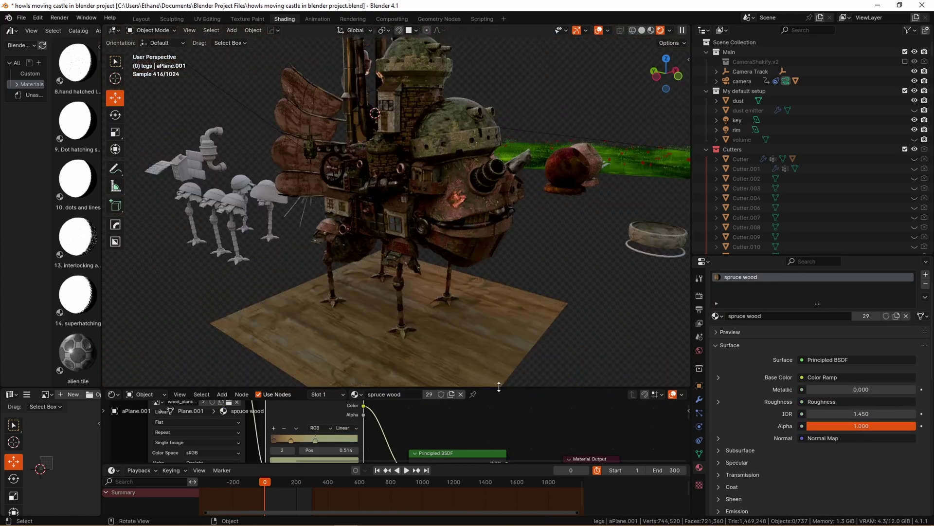
# Enlarge the timeline area at the expense of the shader editor
pyautogui.moveTo(497, 388)
pyautogui.mouseDown()
pyautogui.moveTo(496, 417)
pyautogui.moveTo(496, 388)
pyautogui.mouseUp()
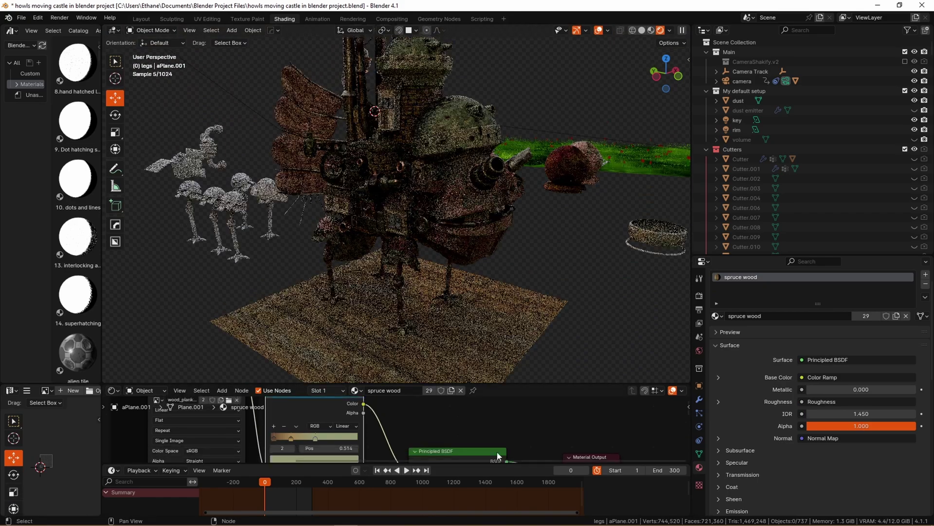
pyautogui.moveTo(495, 465); pyautogui.dragTo(496, 422)
# Select the Cube.072 legs, save the file and examine the riveted knee joint of the front leg up close
pyautogui.scroll(5, 468, 334)
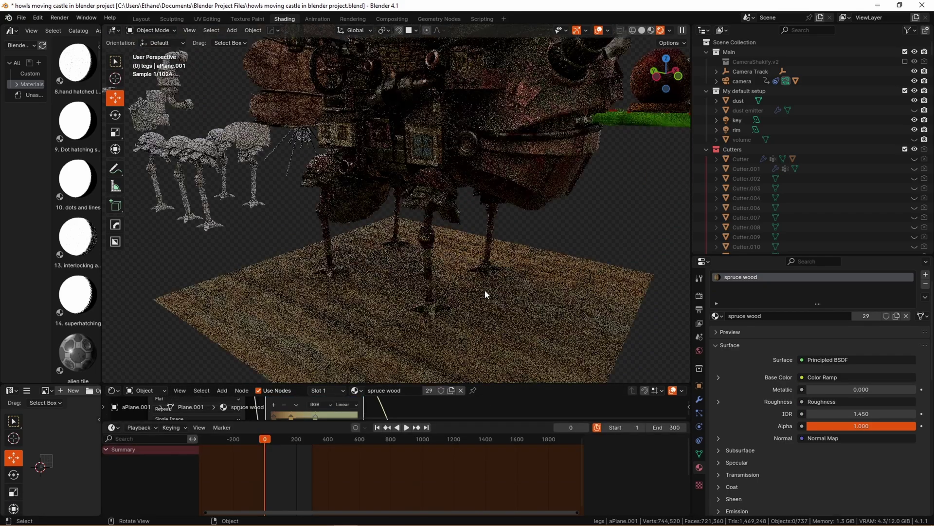
pyautogui.click(435, 279)
pyautogui.scroll(3, 526, 320)
pyautogui.hotkey('ctrl', 's')
pyautogui.keyDown('ctrl'); pyautogui.moveTo(527, 320); pyautogui.dragTo(481, 364, button='middle'); pyautogui.keyUp('ctrl')
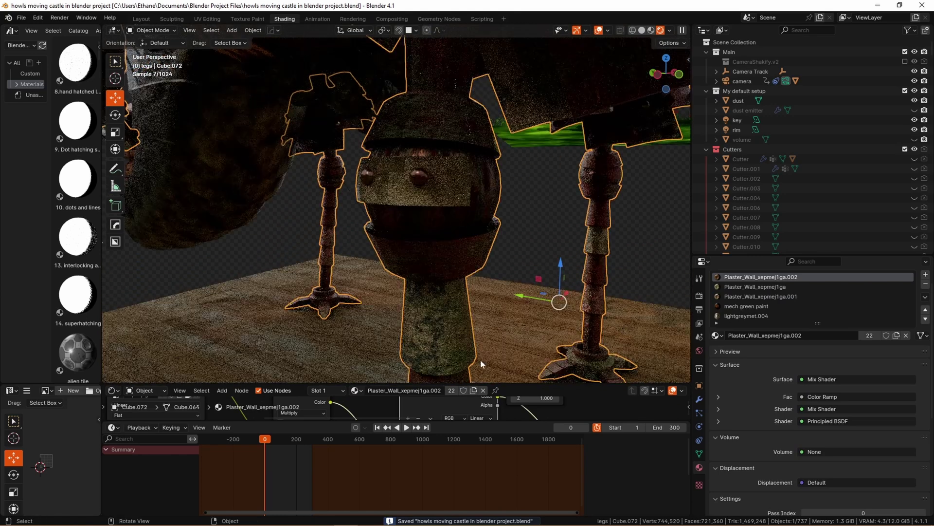
# Shrink the timeline and shader editor areas to enlarge the 3D viewport, showing all the castle's legs
pyautogui.moveTo(457, 421); pyautogui.dragTo(457, 460)
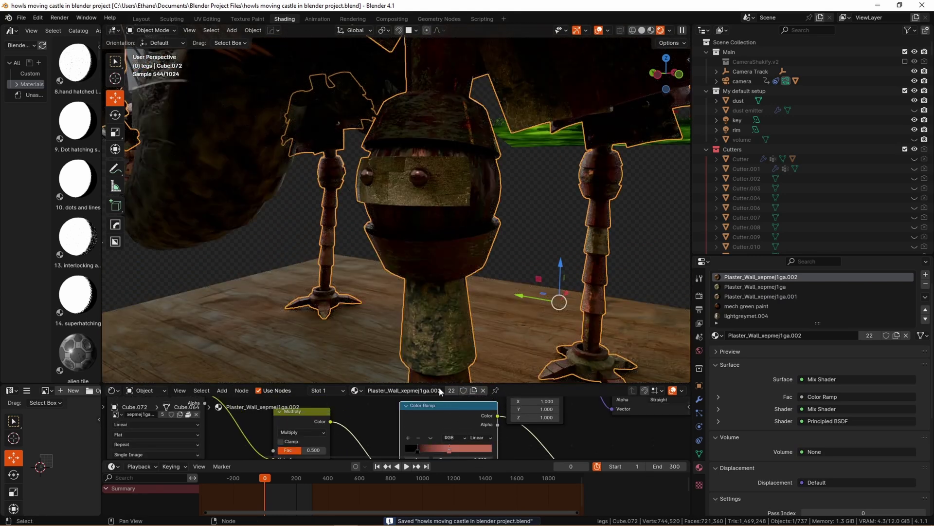
pyautogui.moveTo(439, 387); pyautogui.dragTo(439, 425)
pyautogui.scroll(-3, 504, 291)
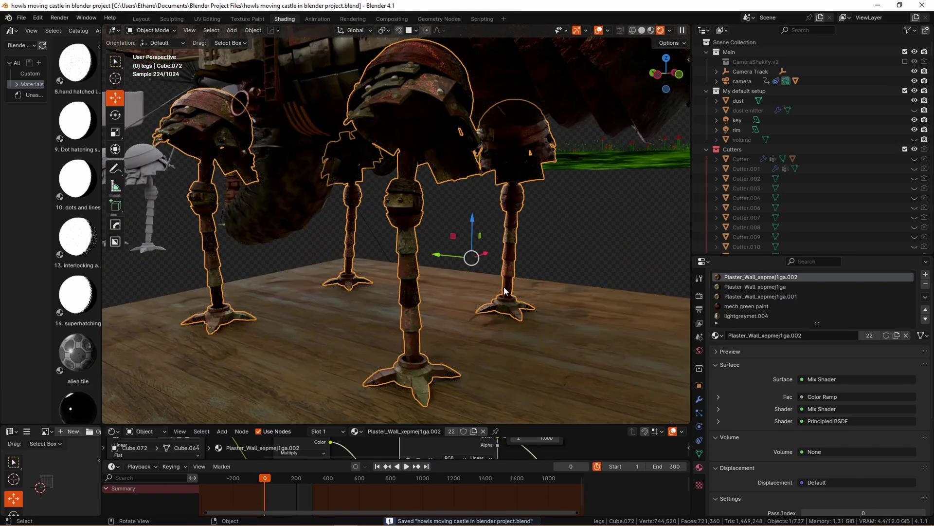